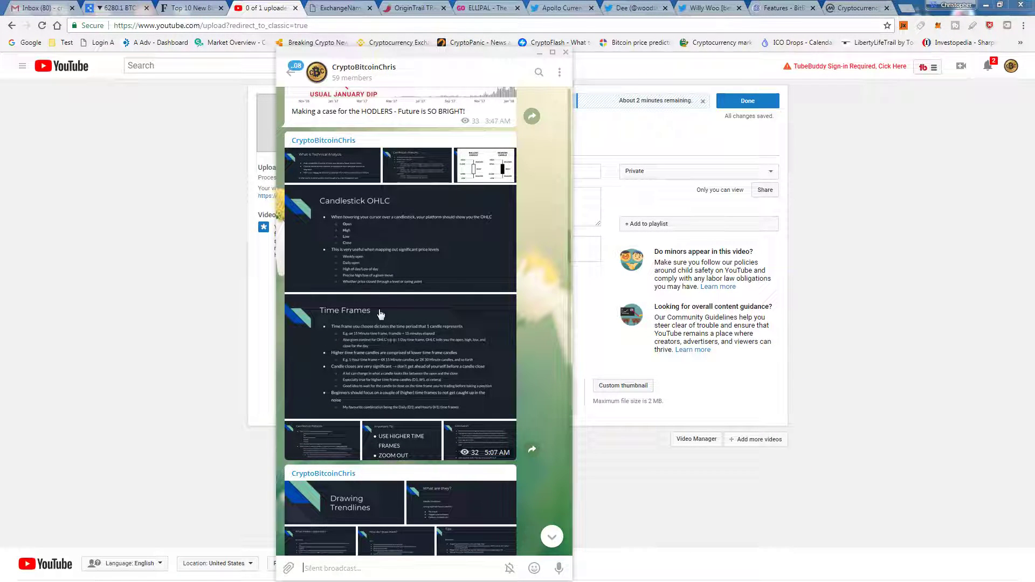
Step: Read the technical analysis lesson slides in the Telegram channel, from What is Technical Analysis through Candlestick OHLC, then close the viewer
click(323, 167)
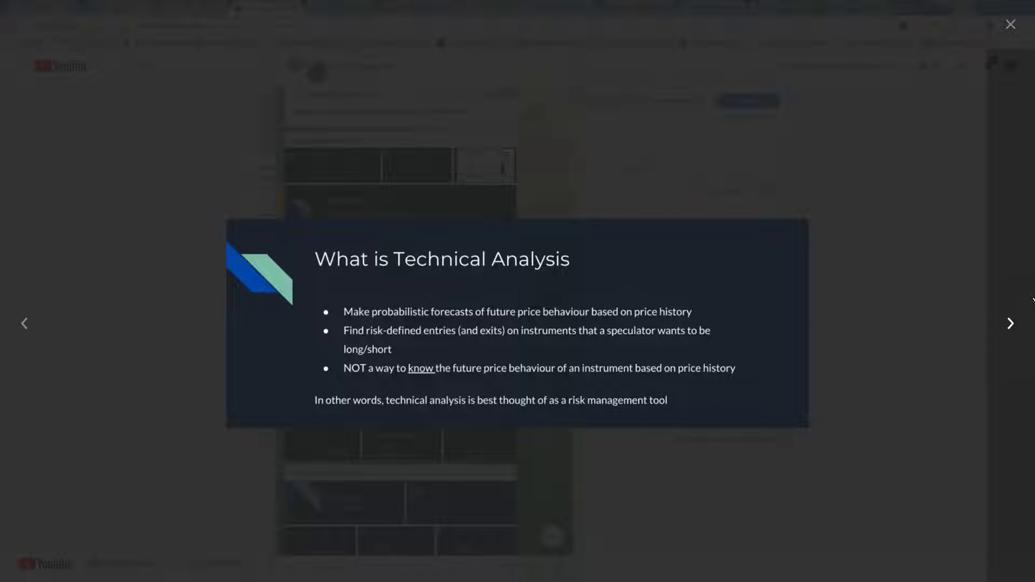
click(1010, 324)
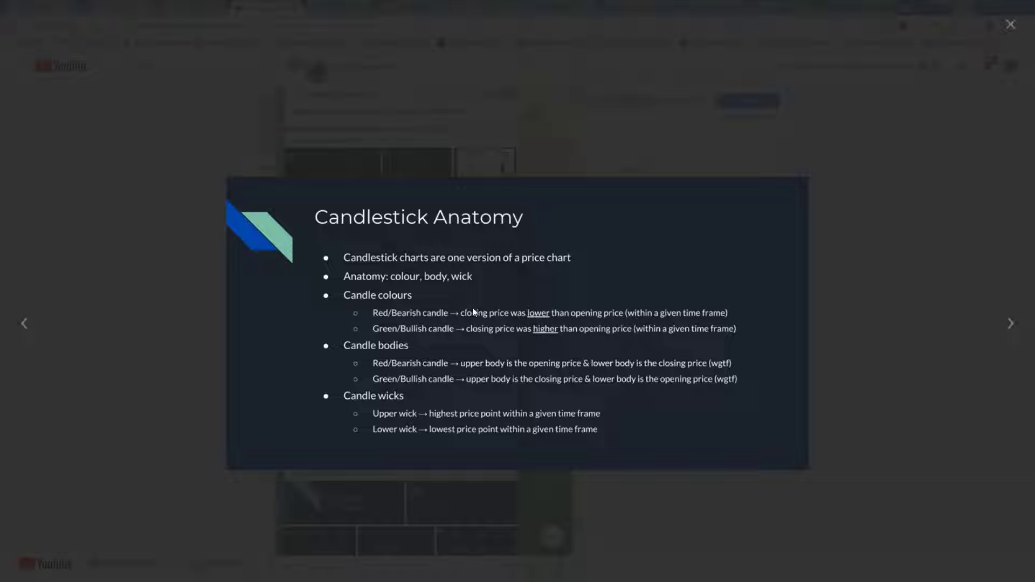
click(1009, 323)
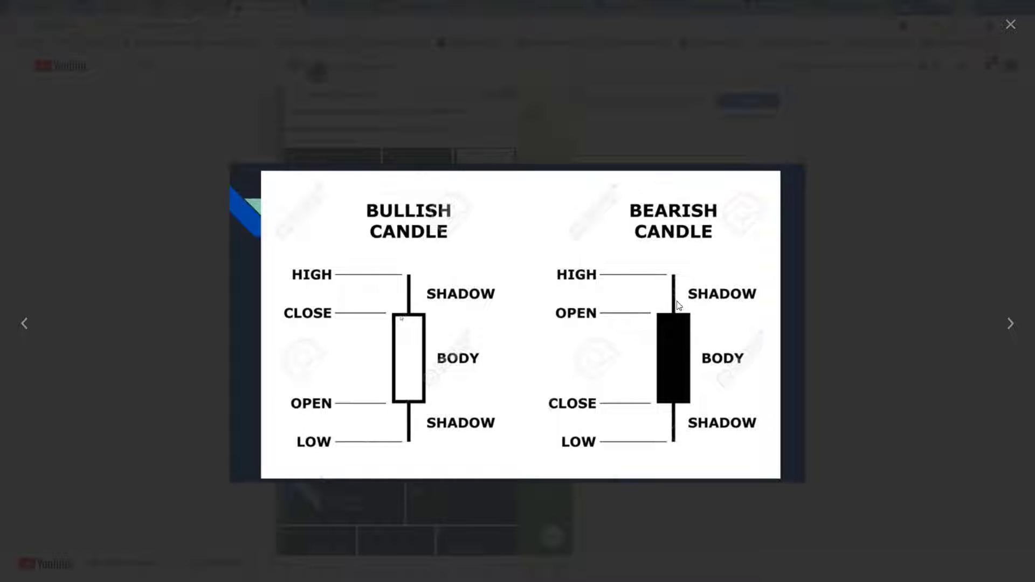
click(1010, 324)
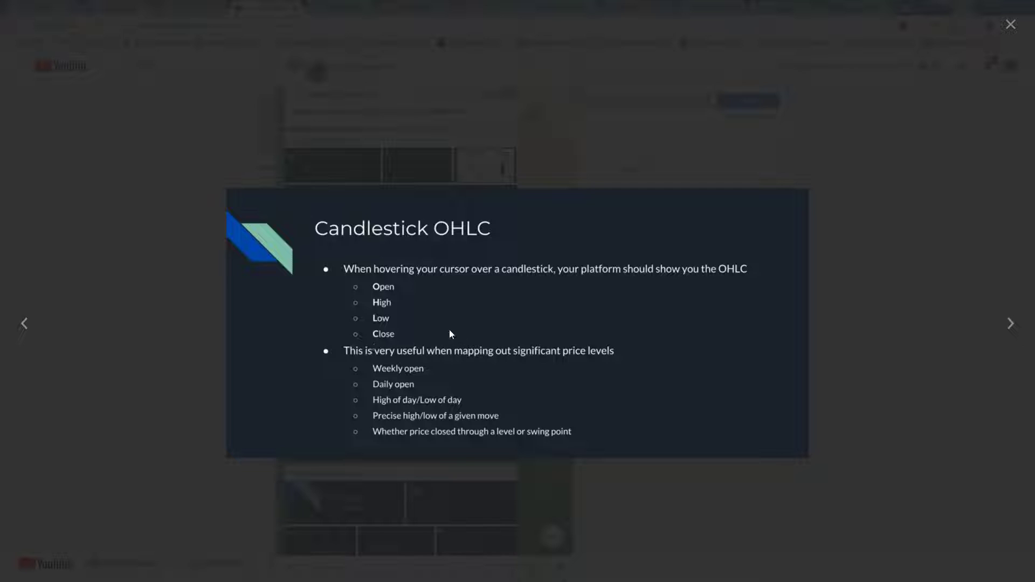
click(844, 425)
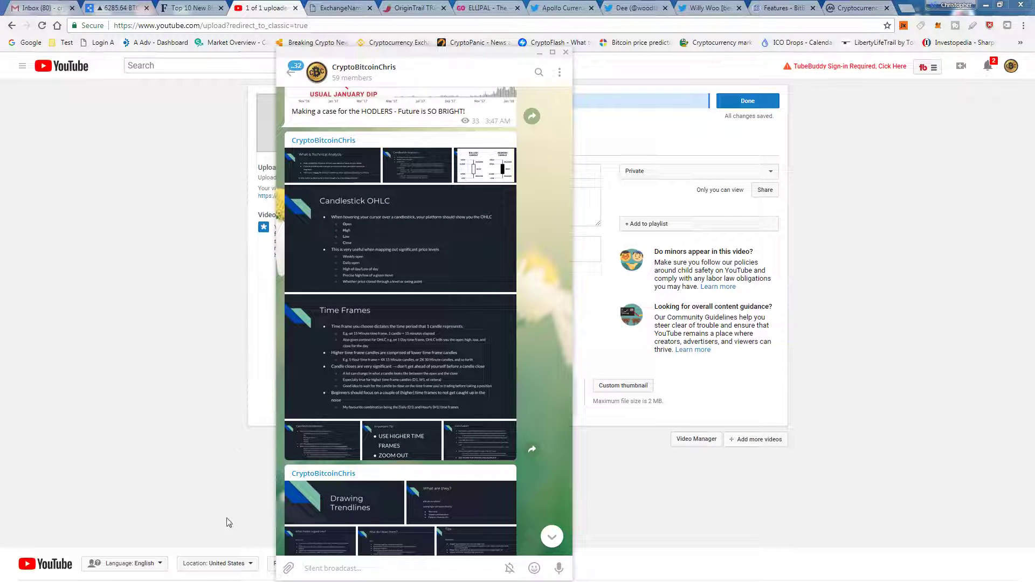
Step: Switch to the BTC/USDT chart in Coinigy and move the floating drawing toolbar clear of the candle's OHLC values
click(108, 10)
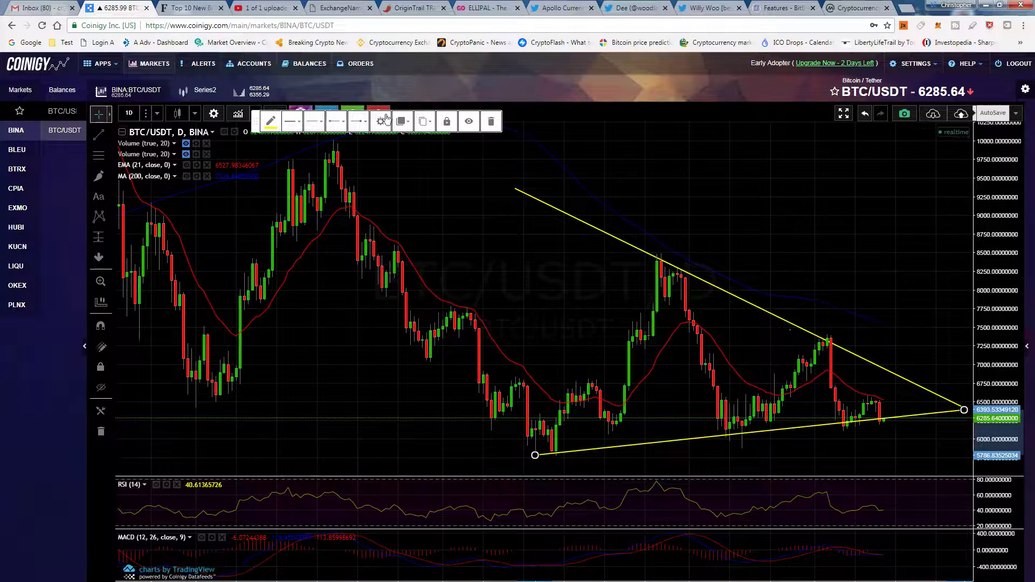
drag(256, 119, 567, 113)
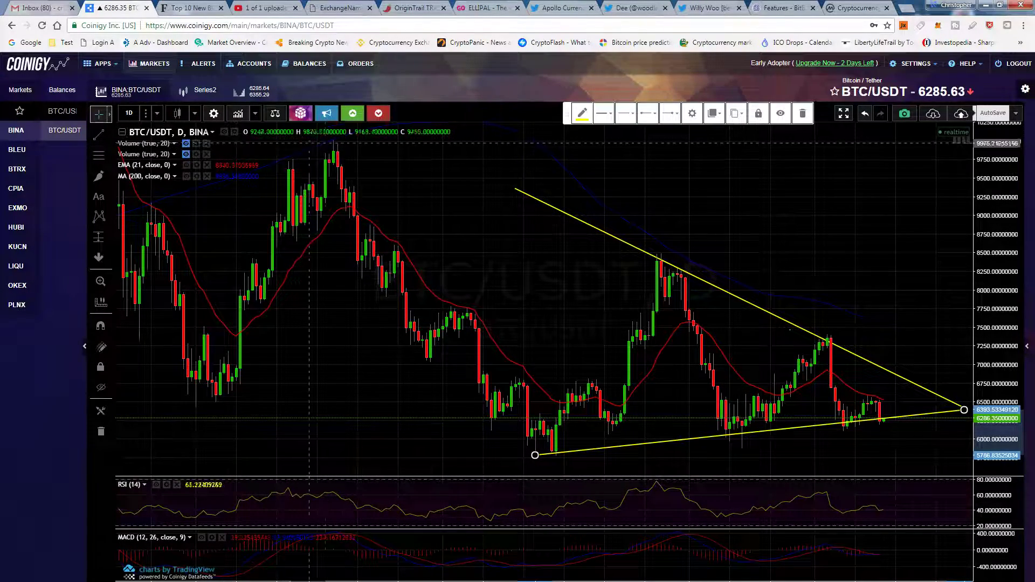
scroll(446, 233, up, 10)
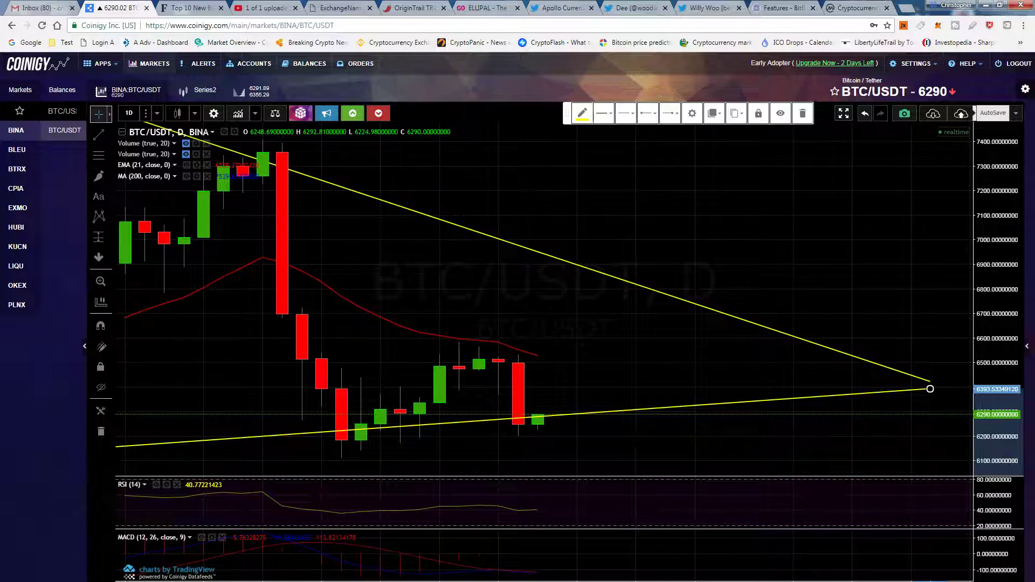
Step: Switch back to the Telegram channel and read the lesson slides from Candlestick OHLC through Time Frames, Candlestick Patterns and Conclusion
key(alt+Tab)
click(362, 221)
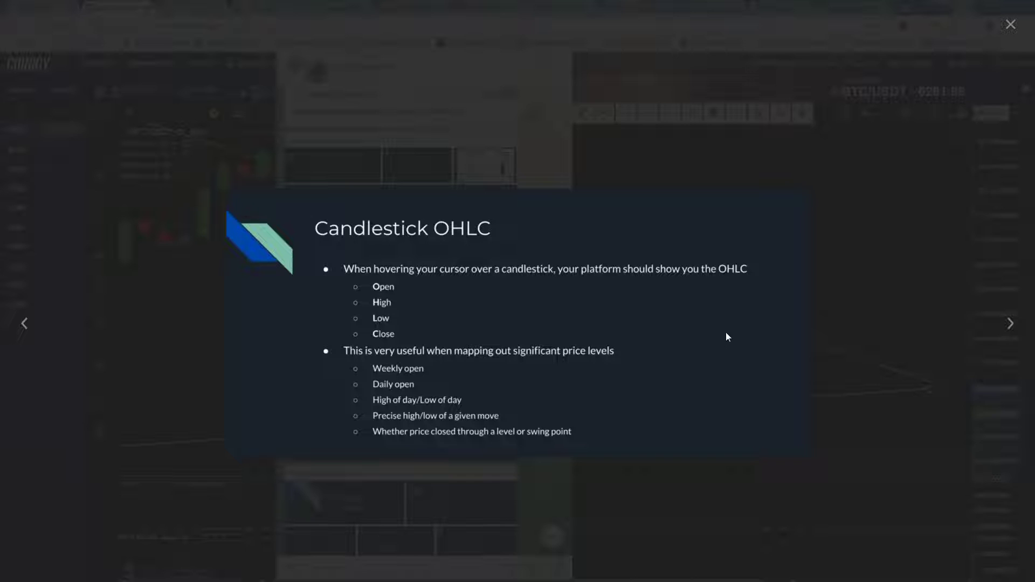
click(1010, 323)
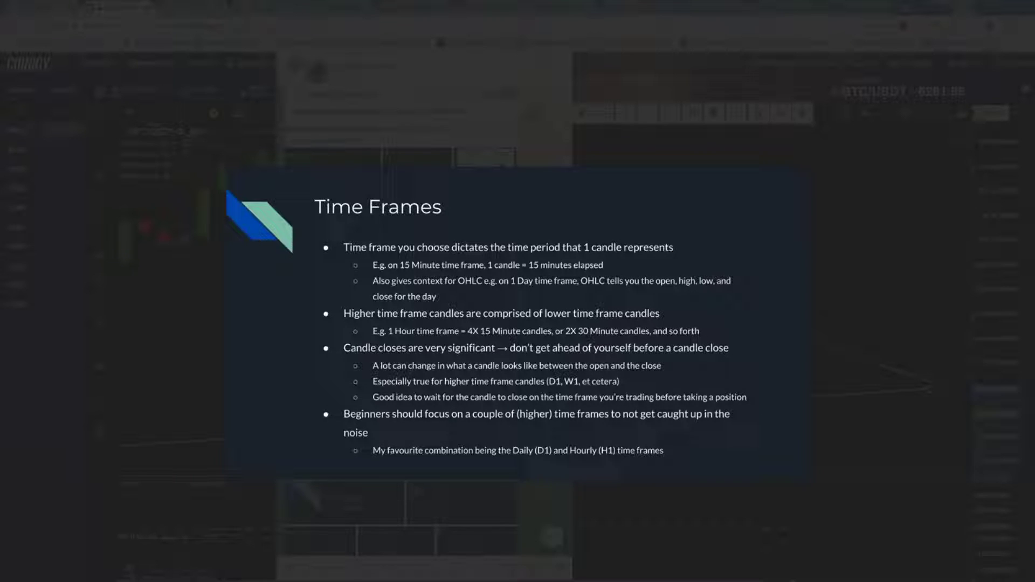
mouse_move(475, 346)
click(1010, 323)
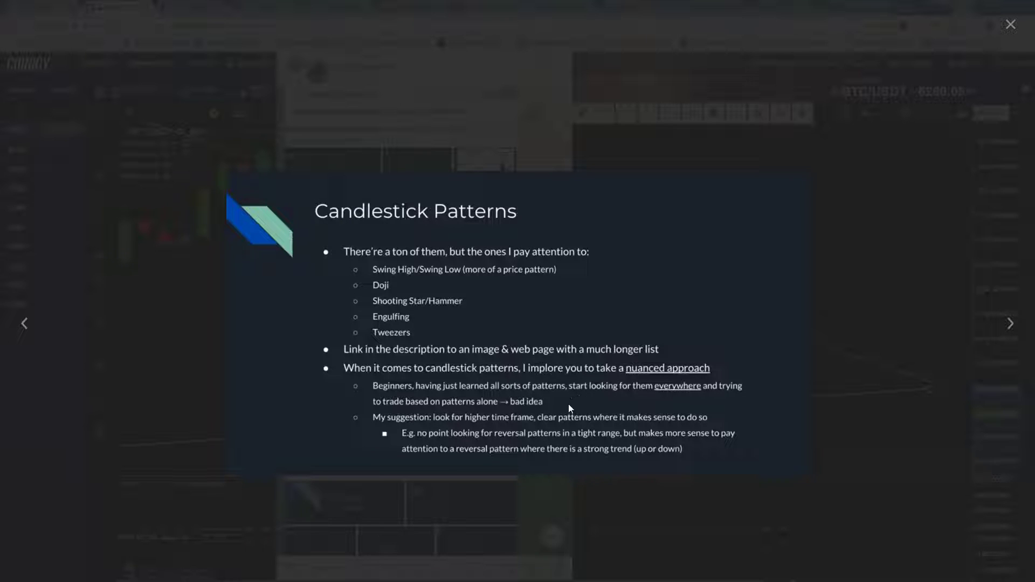
click(1009, 324)
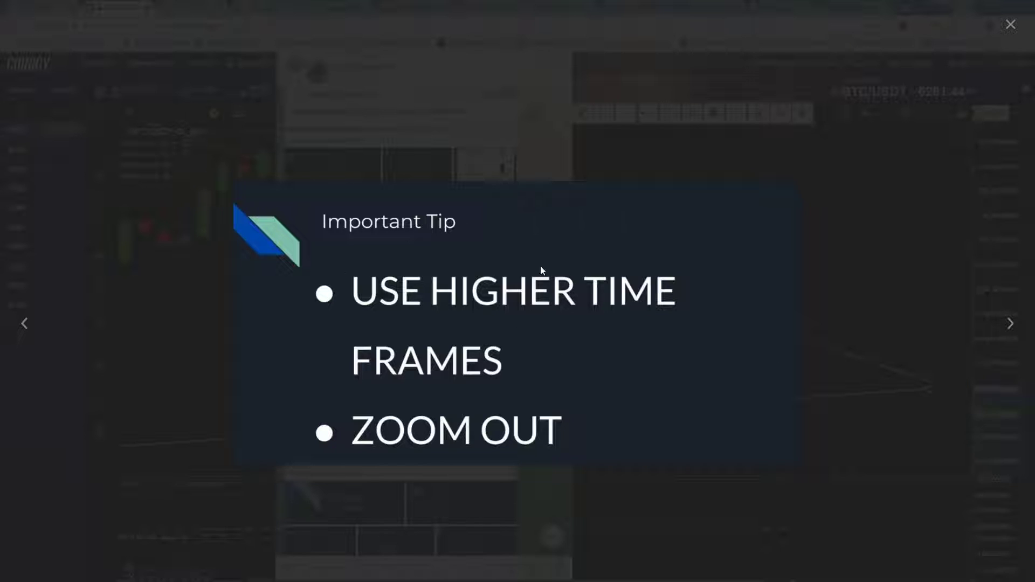
click(1009, 324)
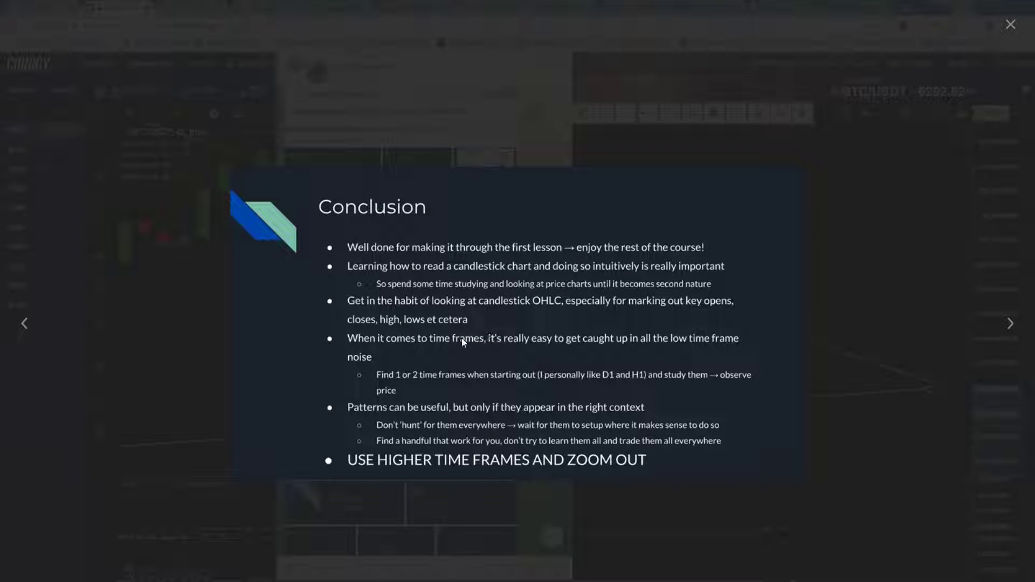
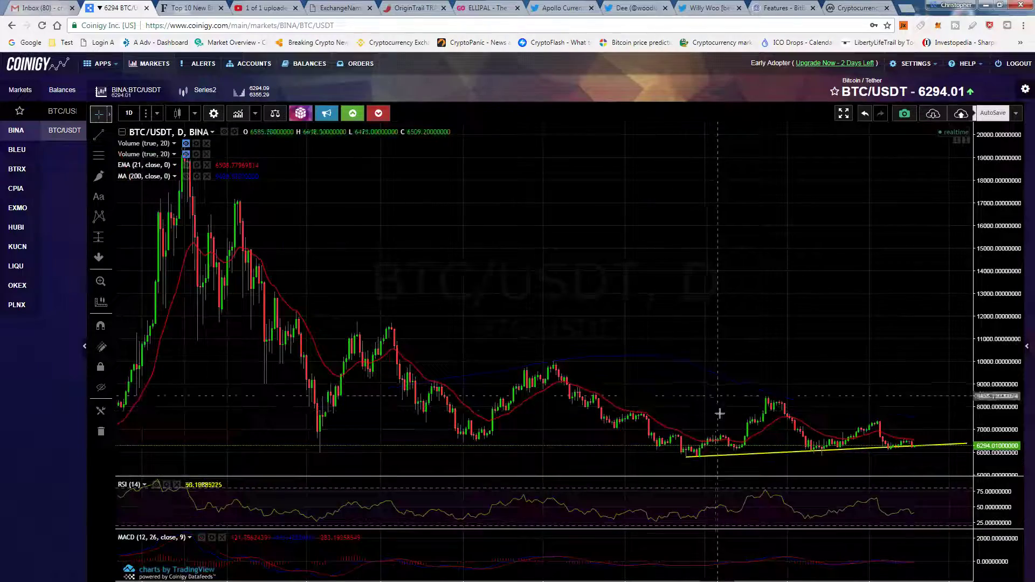
Step: Switch to the Telegram channel and read the Drawing Trendlines slides and chart examples, starting from What are they?, then close the viewer
scroll(911, 437, up, 5)
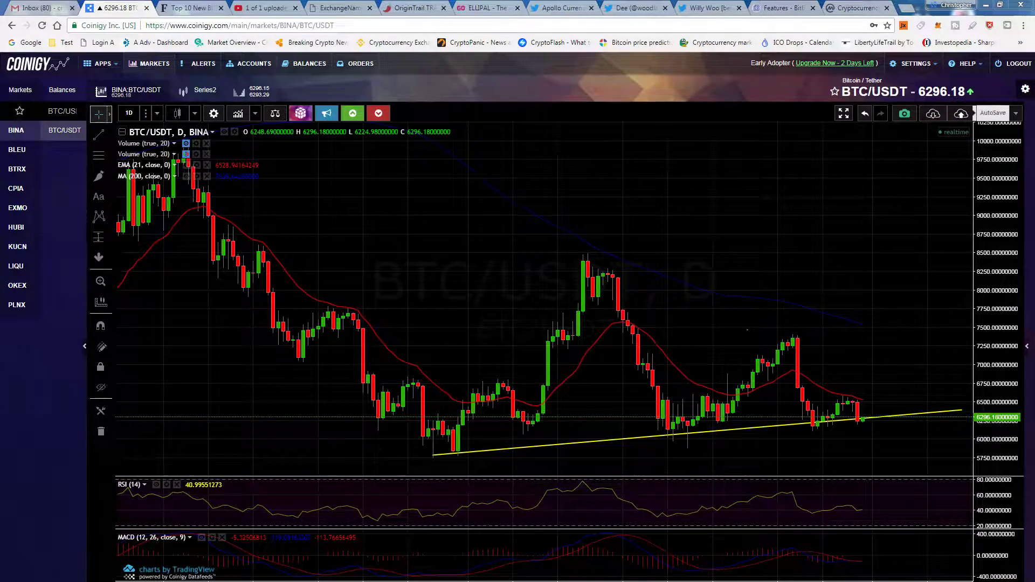
key(alt+Tab)
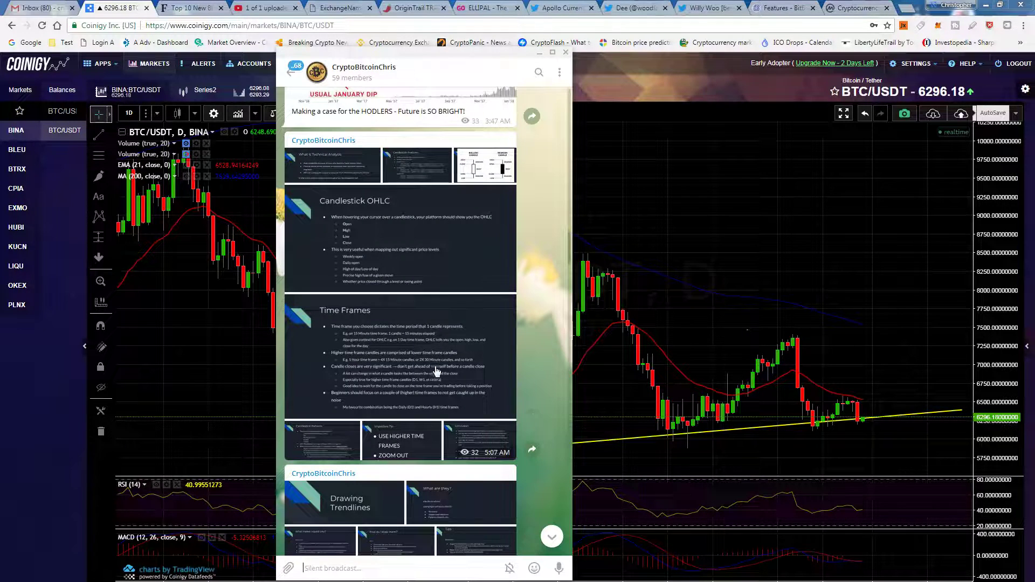
scroll(455, 380, down, 3)
click(443, 400)
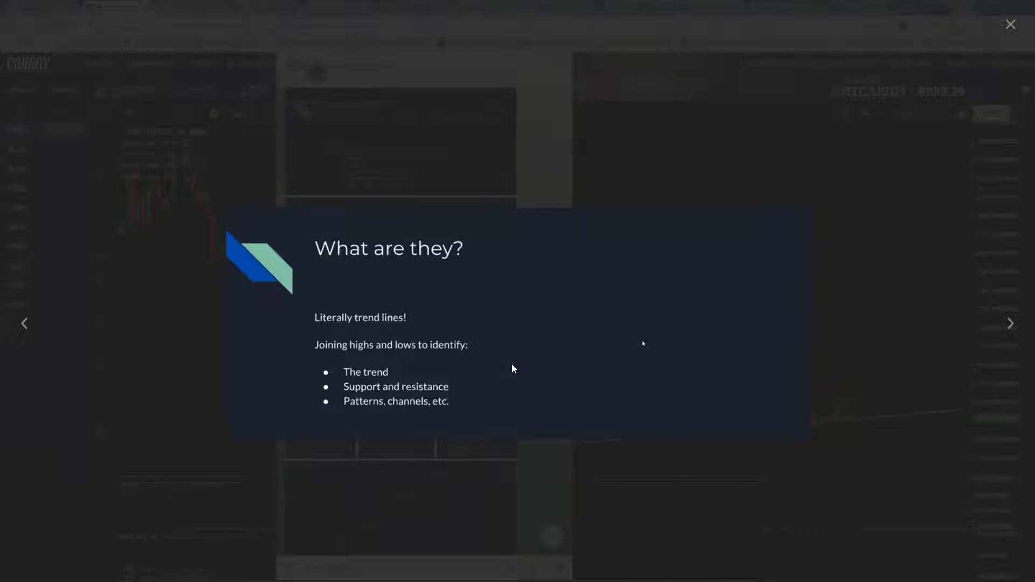
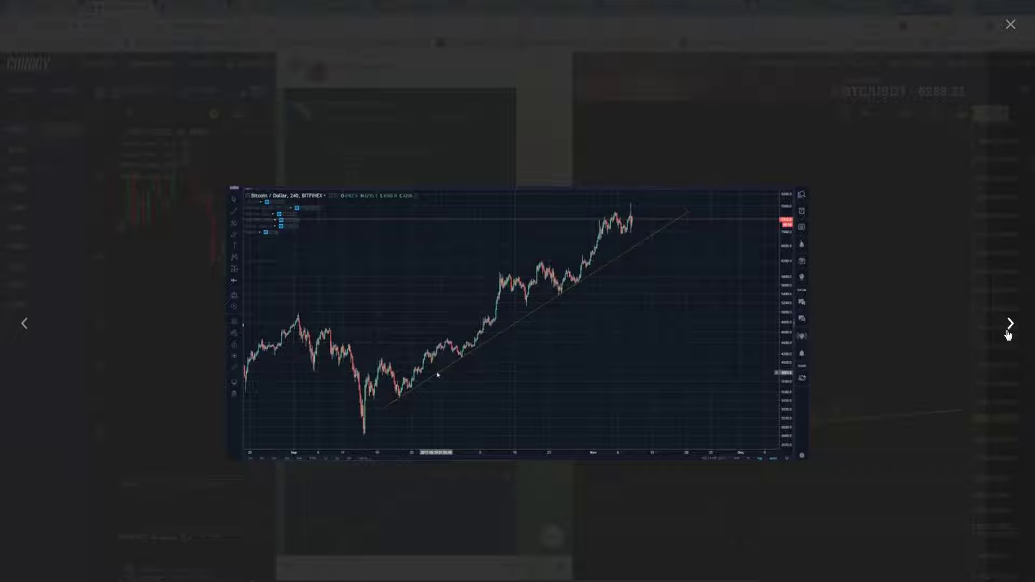
click(1003, 327)
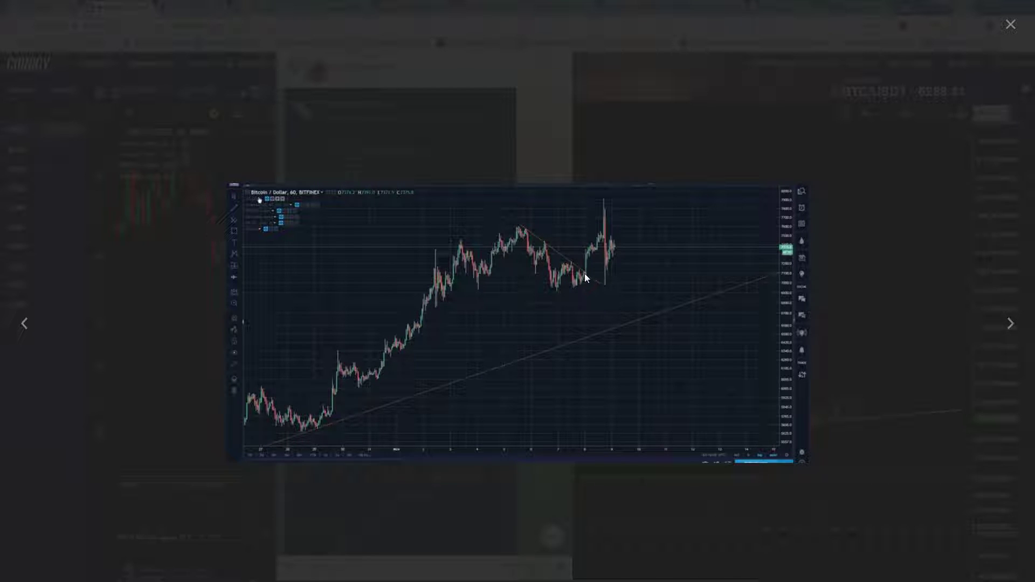
click(1003, 324)
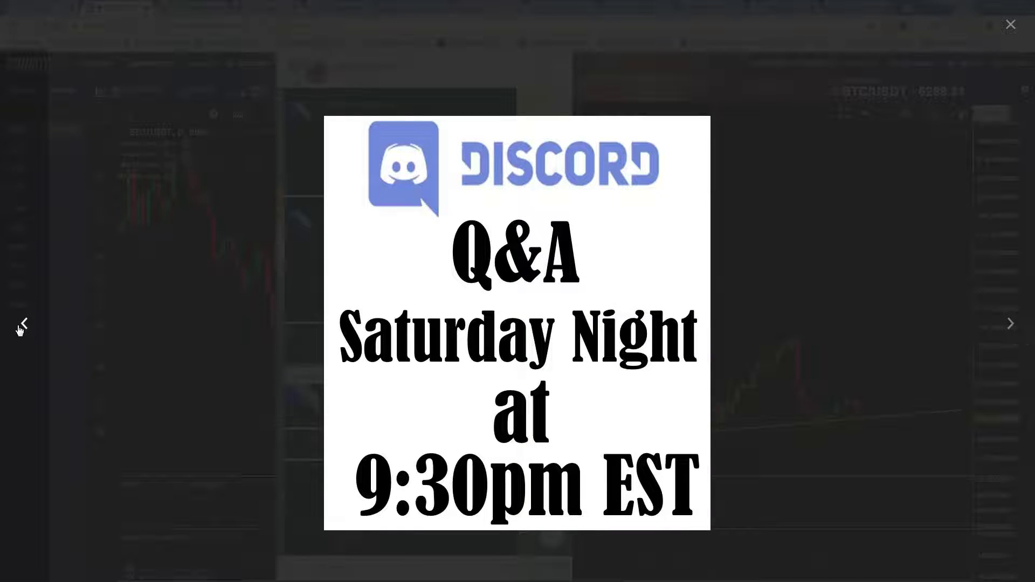
click(1011, 25)
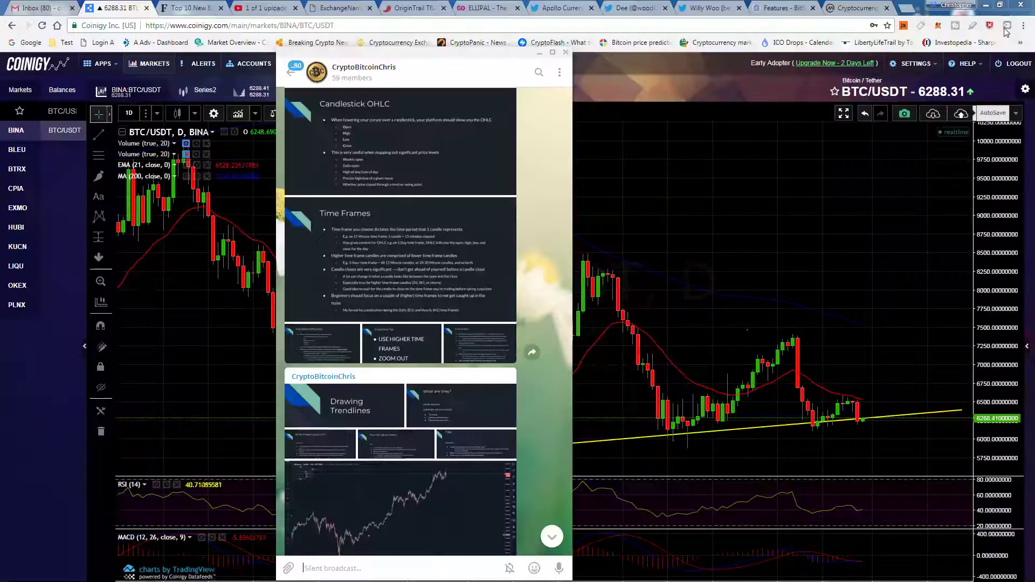
Step: Switch to the BTC/USDT chart in Coinigy and set its candle interval to 1 hour
click(718, 212)
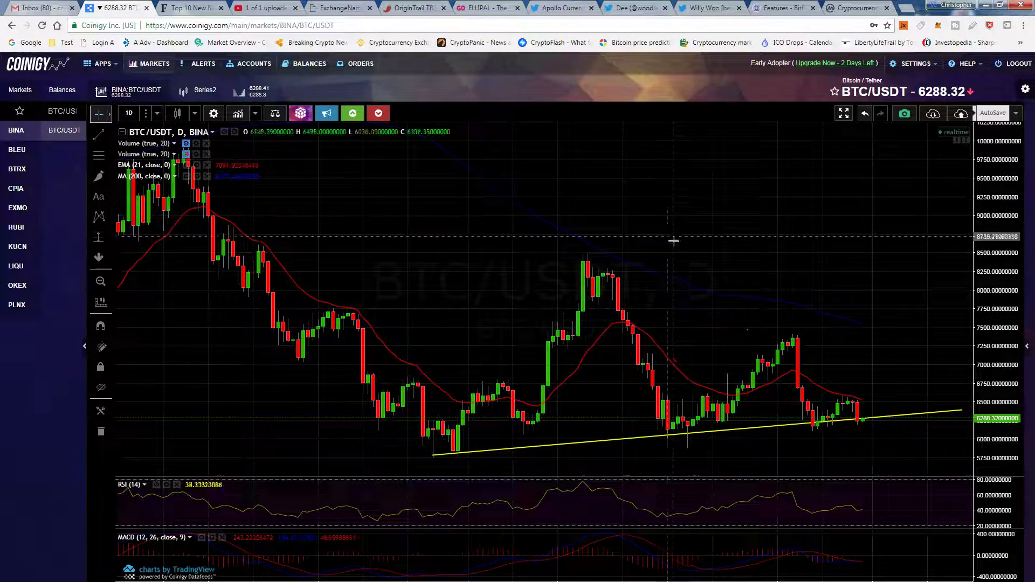
scroll(672, 241, down, 5)
scroll(722, 264, up, 6)
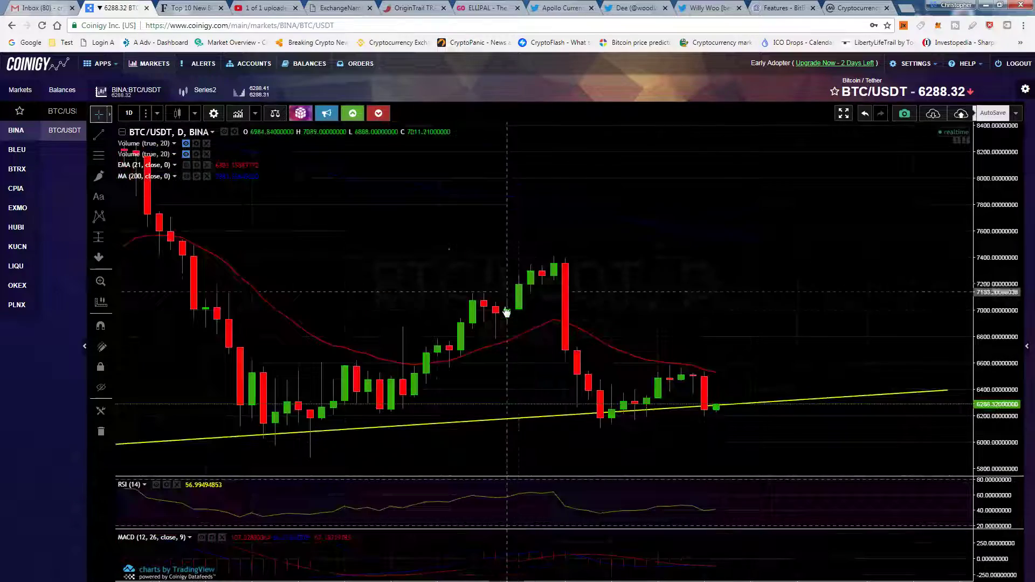
click(135, 111)
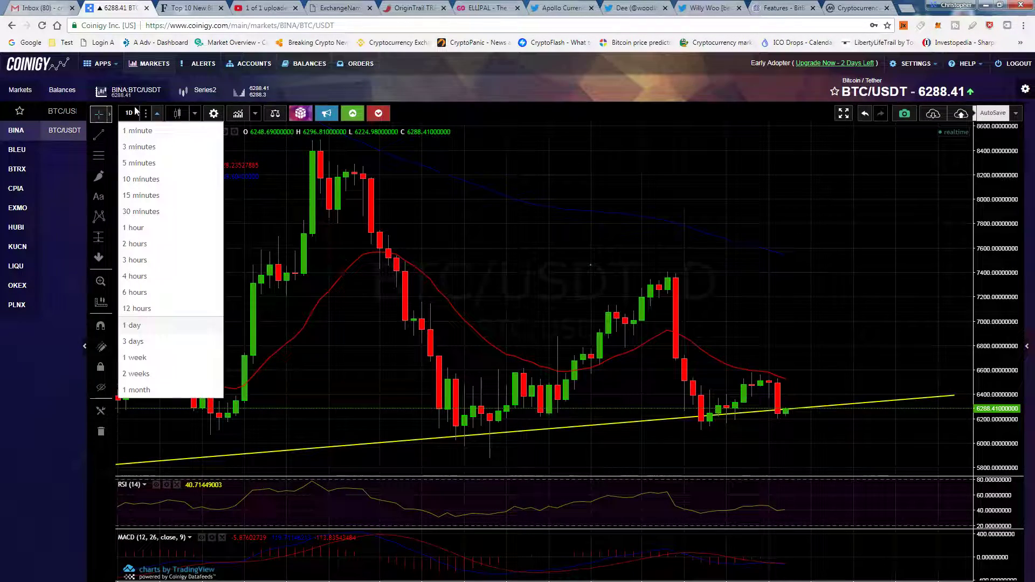
click(133, 228)
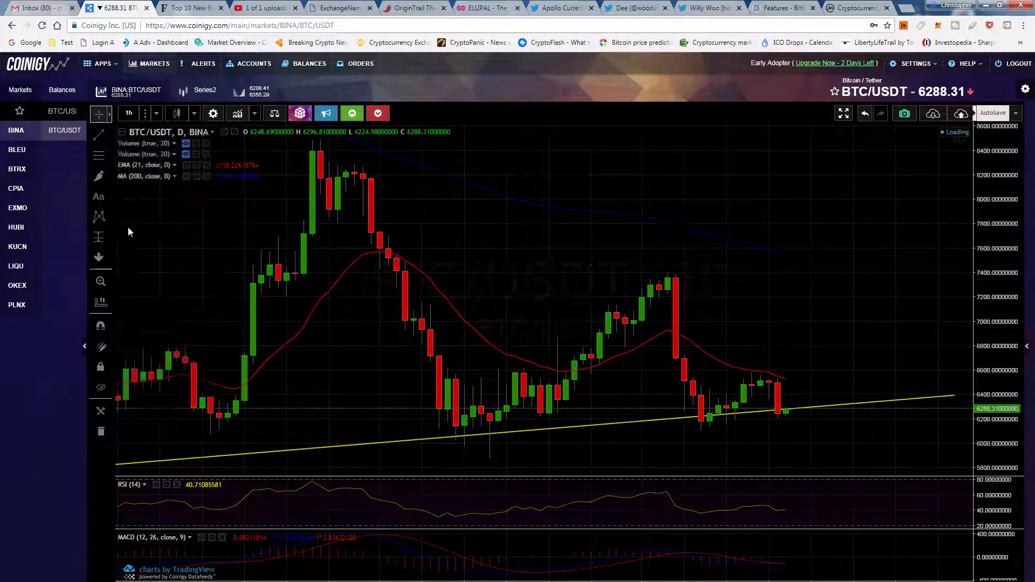
scroll(640, 263, down, 2)
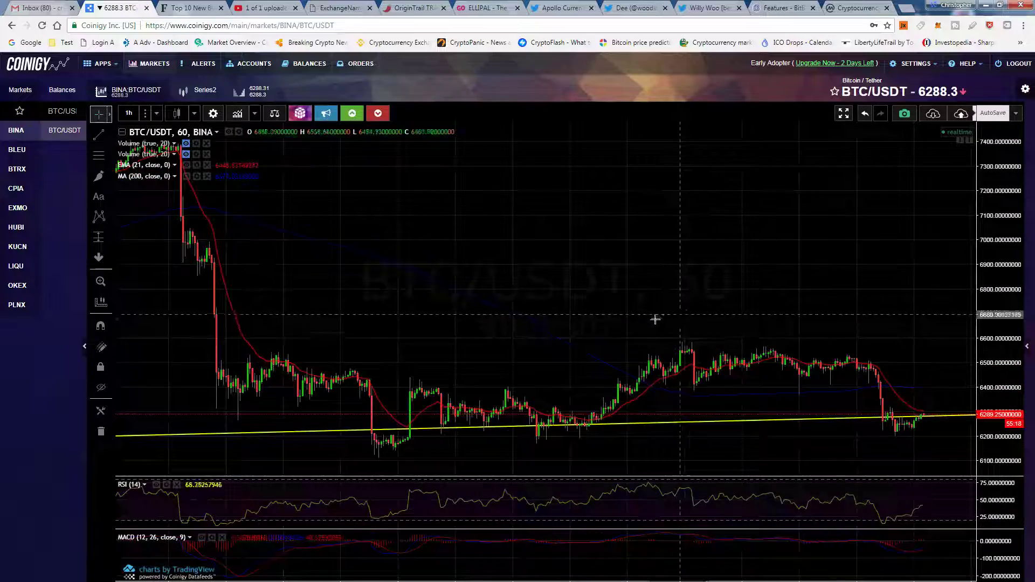
Step: Draw a horizontal resistance line on the hourly BTC/USDT chart at about 6552.86, along the recent highs
scroll(654, 319, up, 4)
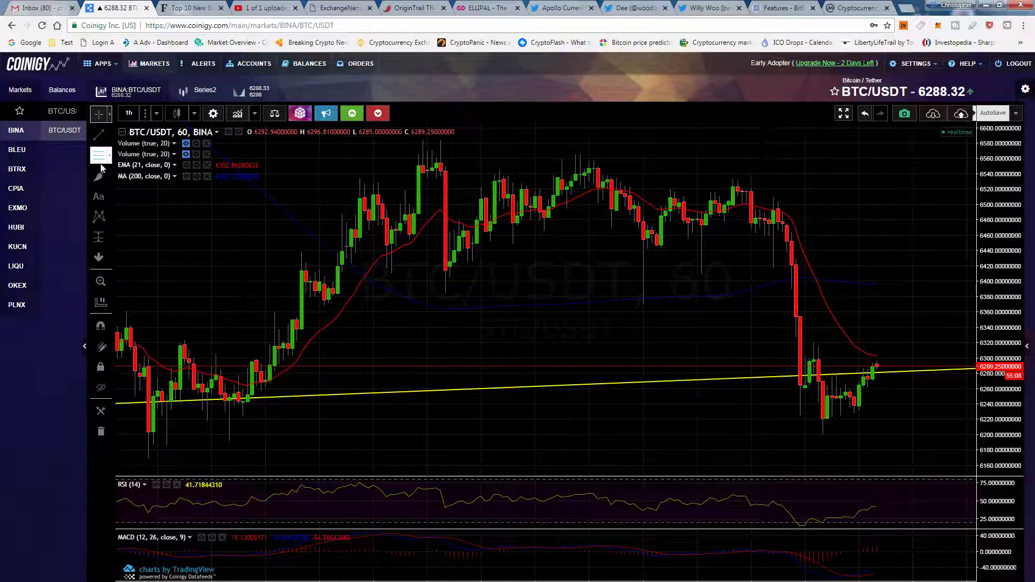
click(104, 139)
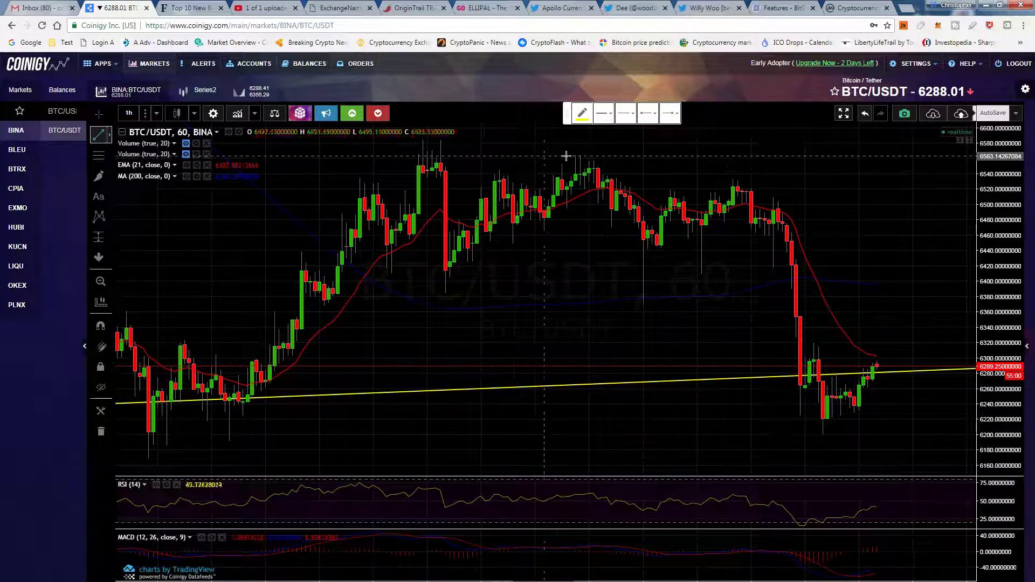
scroll(561, 162, down, 2)
scroll(561, 161, down, 3)
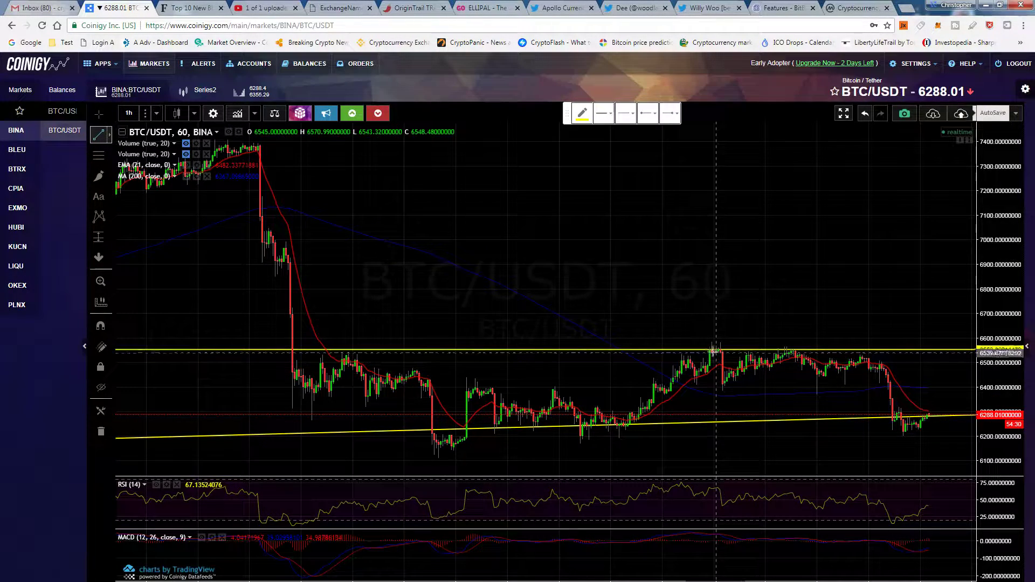
Step: Add a second horizontal resistance line at about 6610.06, along the earlier swing highs above the first line
scroll(370, 342, down, 6)
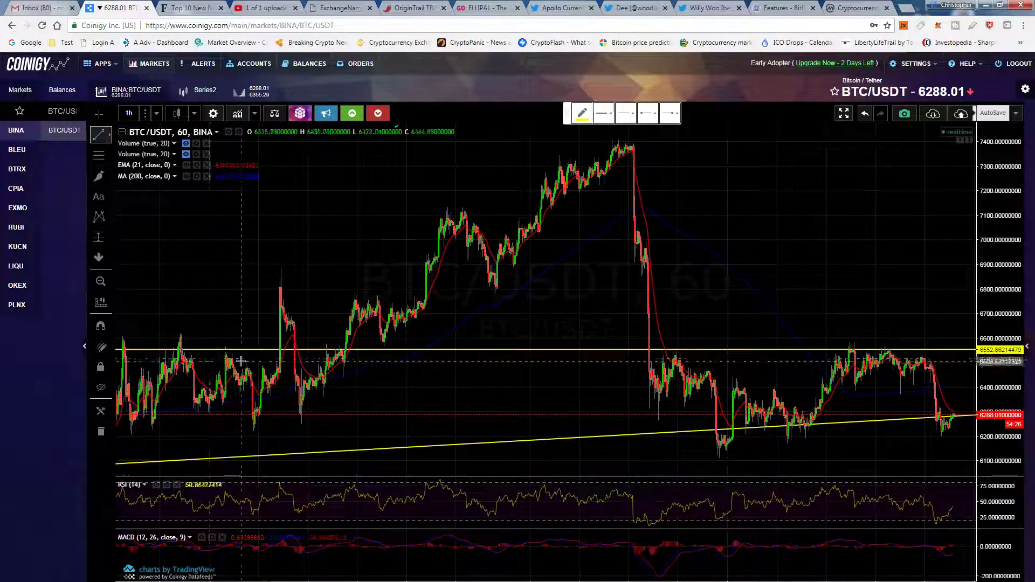
scroll(241, 361, down, 2)
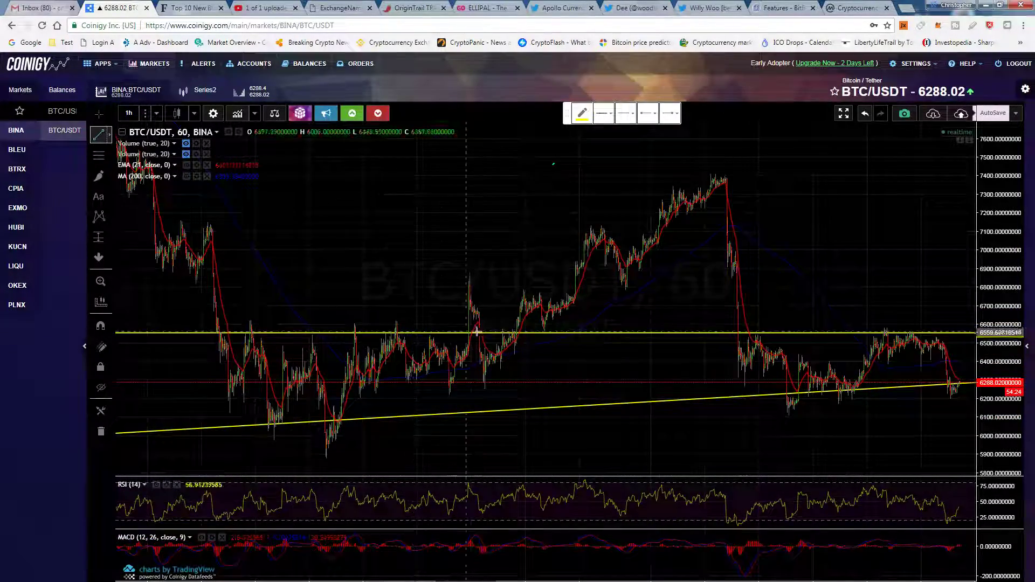
scroll(443, 334, up, 2)
scroll(323, 362, down, 2)
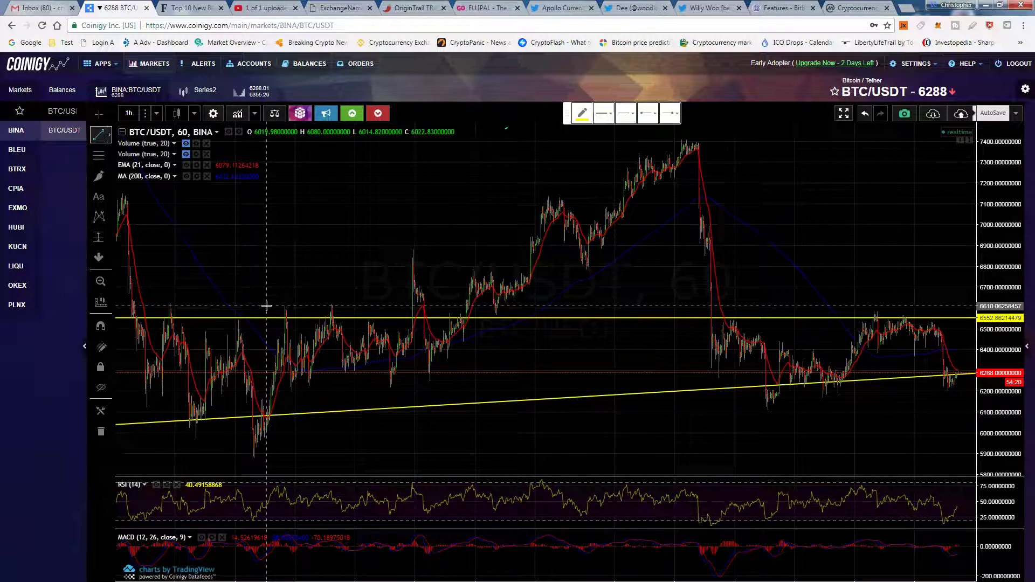
click(267, 306)
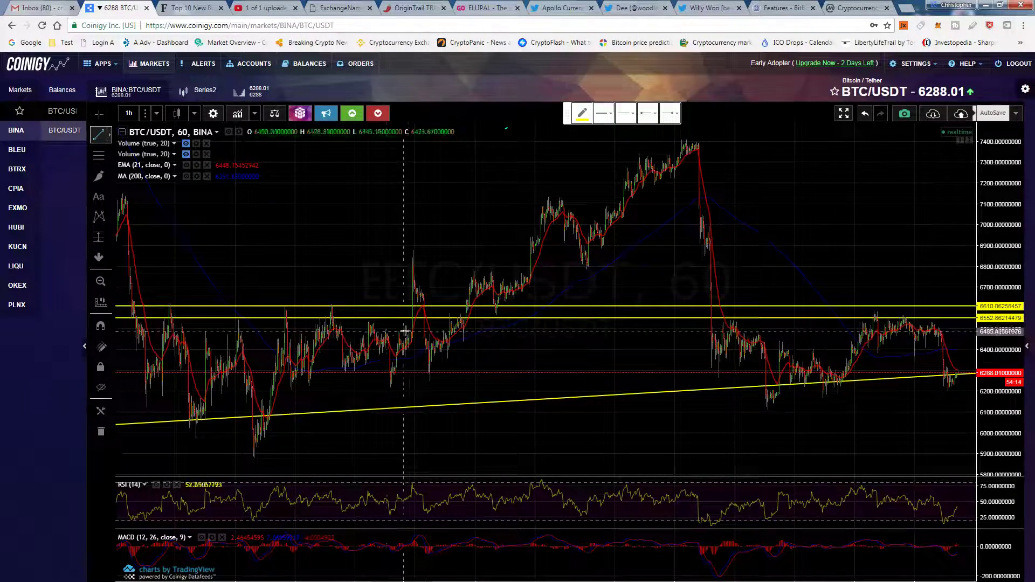
scroll(525, 345, up, 5)
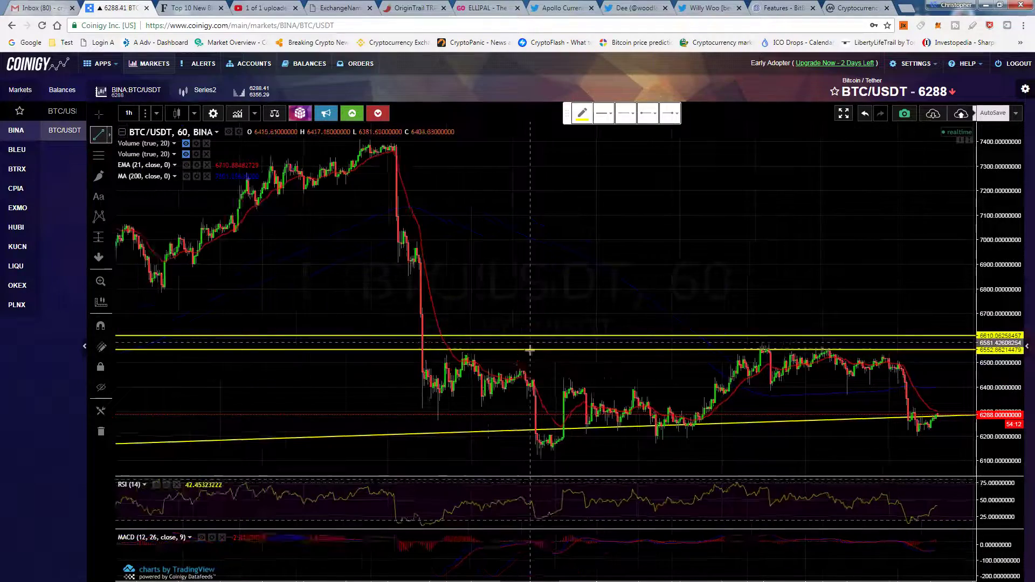
scroll(550, 353, up, 2)
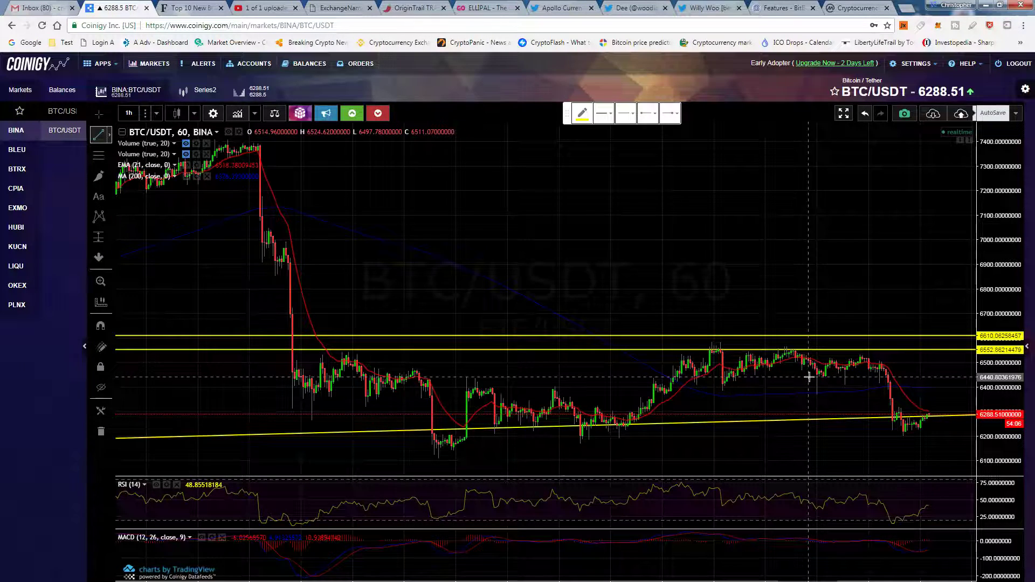
Step: Draw a rectangular zone between about 6473.76 and 6366.10, from the base of the sharp drop to the latest candle
click(109, 179)
click(149, 198)
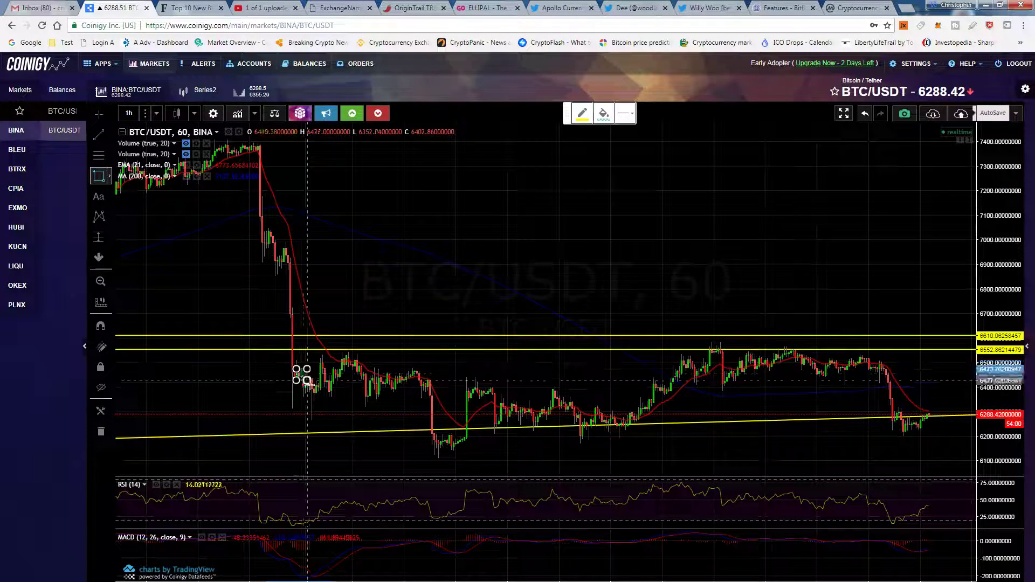
drag(498, 387, 588, 398)
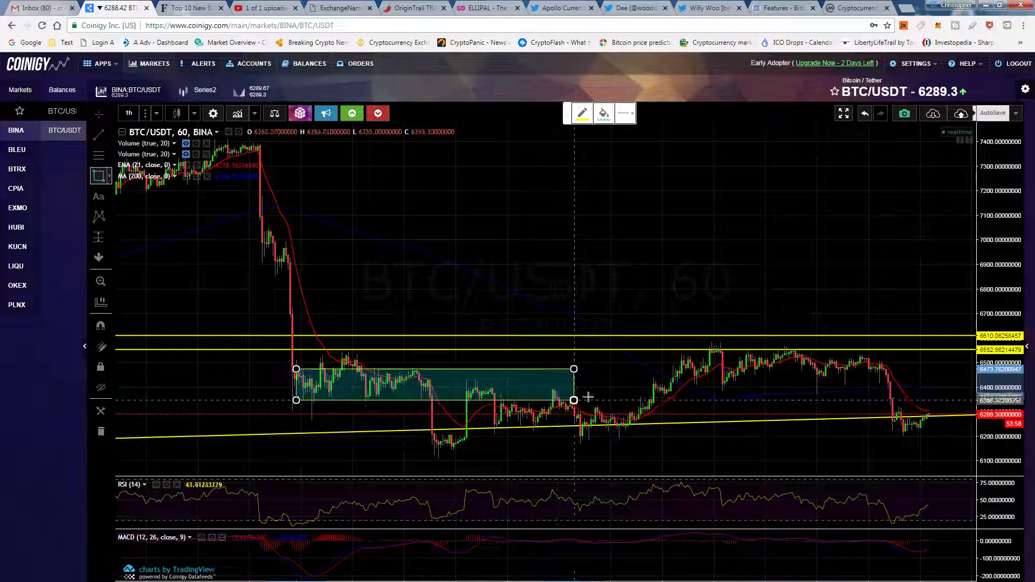
drag(673, 388, 729, 391)
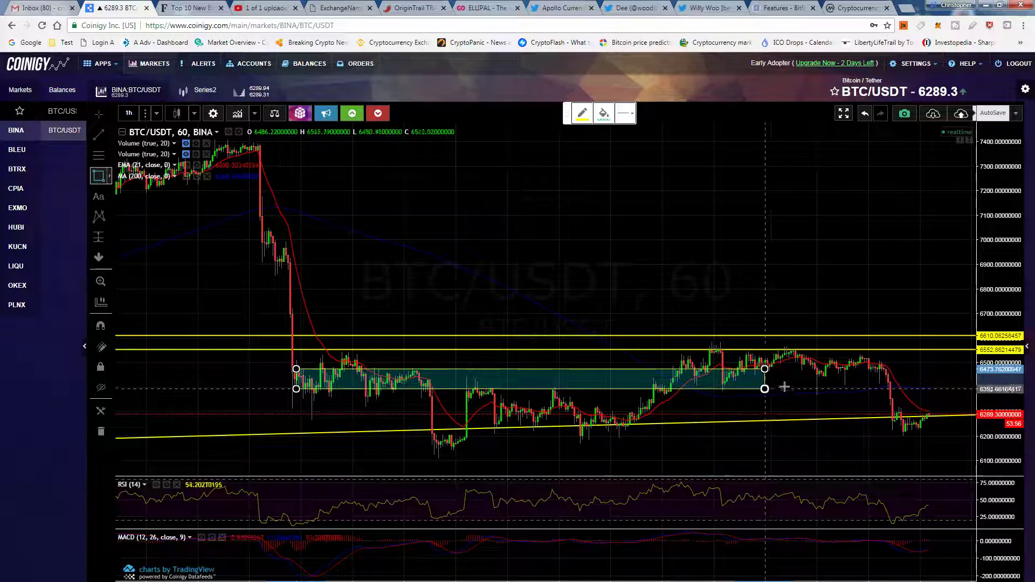
drag(881, 390, 900, 387)
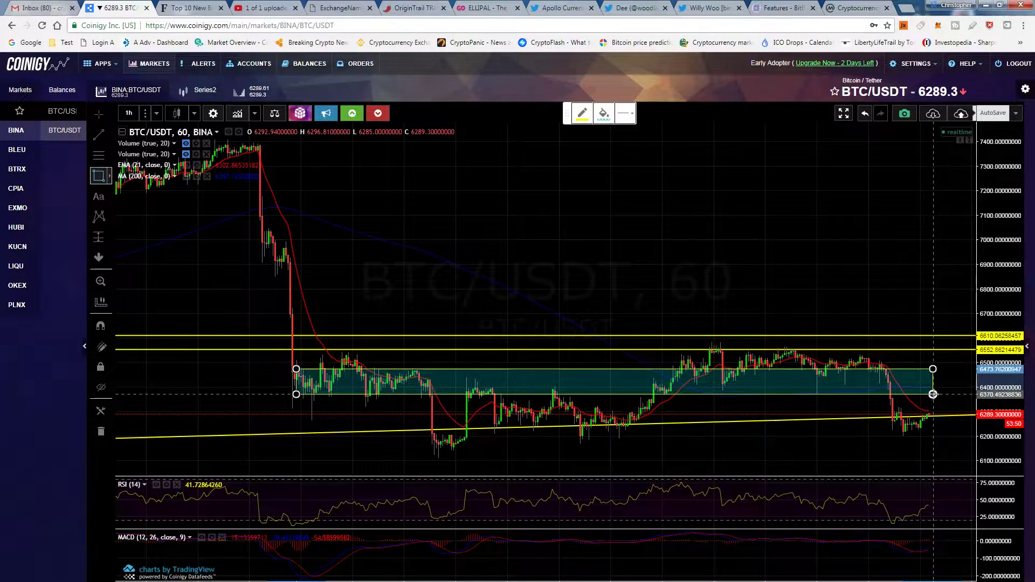
drag(931, 395, 930, 395)
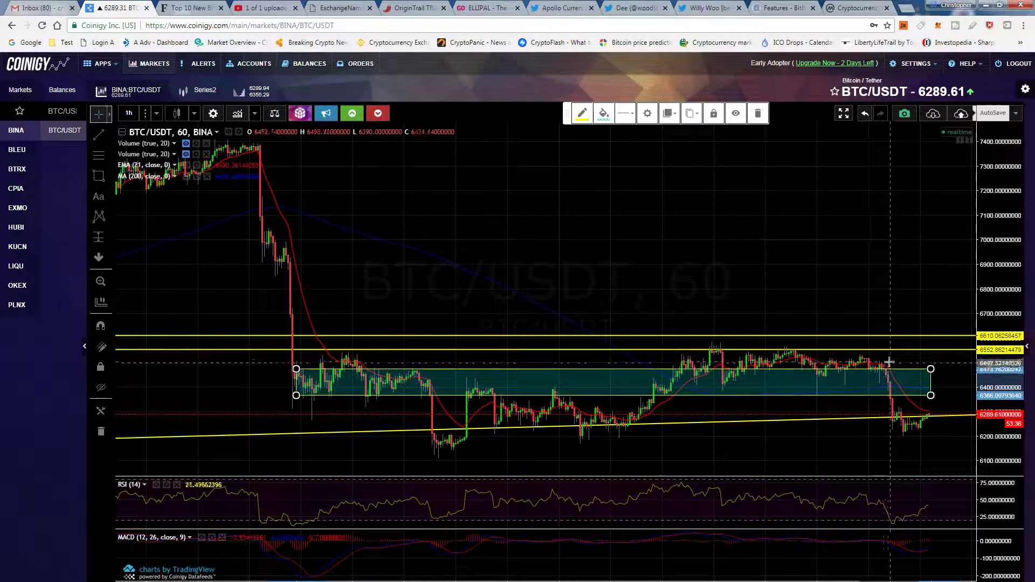
scroll(931, 421, down, 2)
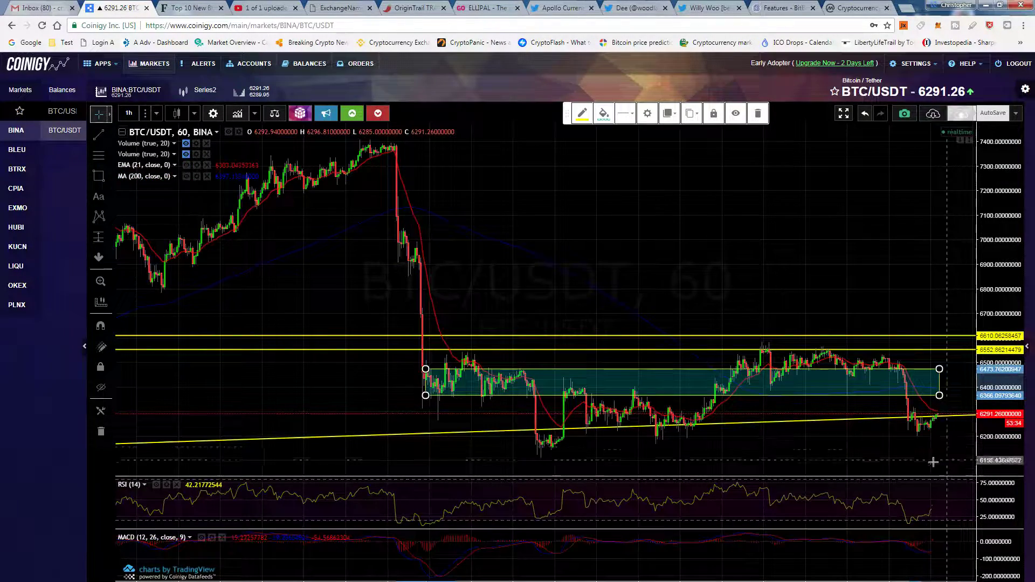
Step: Sketch a possible price path with the brush, rising from the latest candle to the zone's lower edge and pulling back
scroll(919, 457, up, 3)
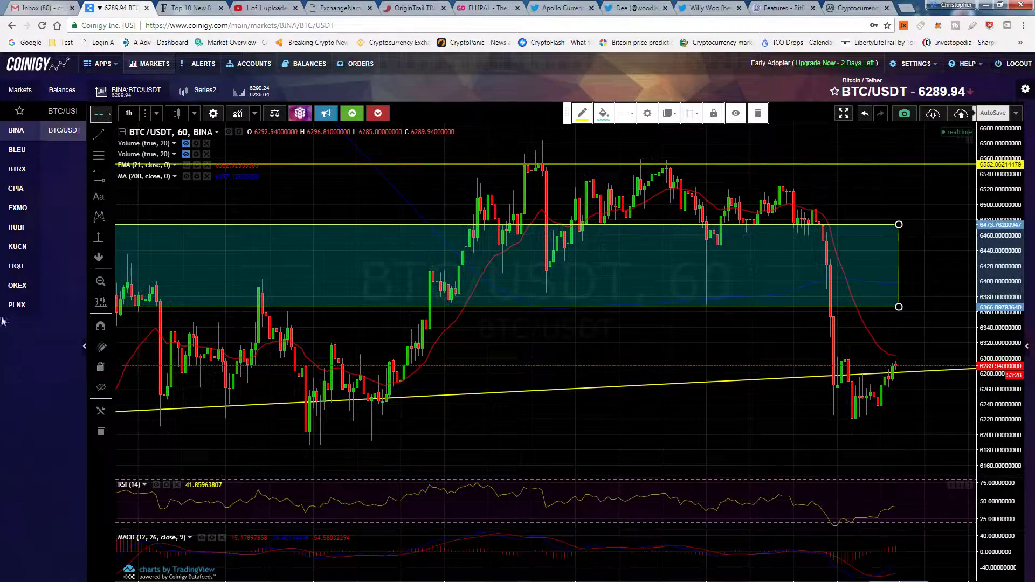
click(109, 178)
click(125, 181)
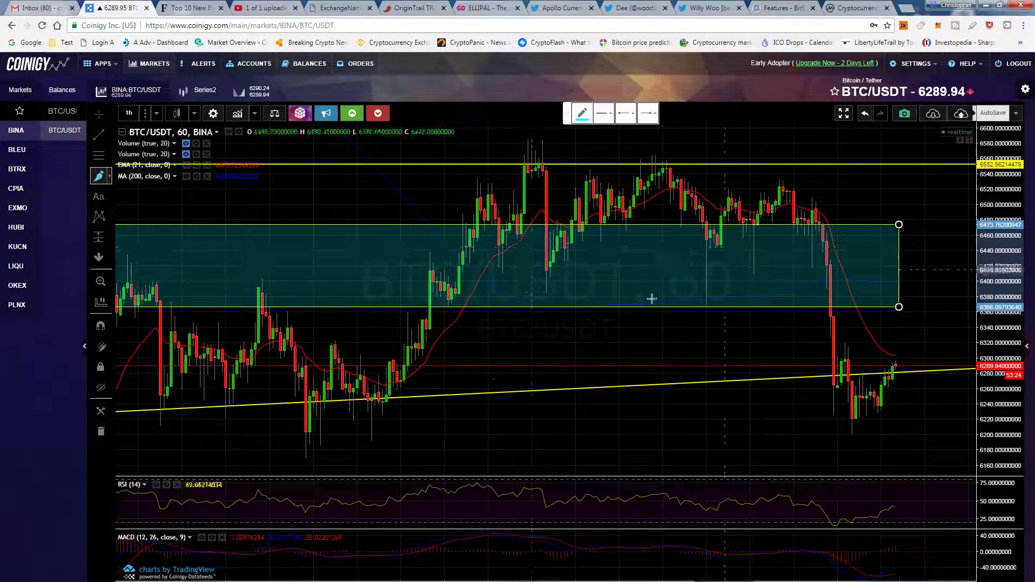
mouse_move(908, 367)
mouse_down()
mouse_move(920, 315)
mouse_move(914, 323)
mouse_move(928, 326)
mouse_up()
mouse_move(918, 363)
mouse_down()
mouse_move(937, 314)
mouse_move(950, 340)
mouse_move(969, 338)
mouse_up()
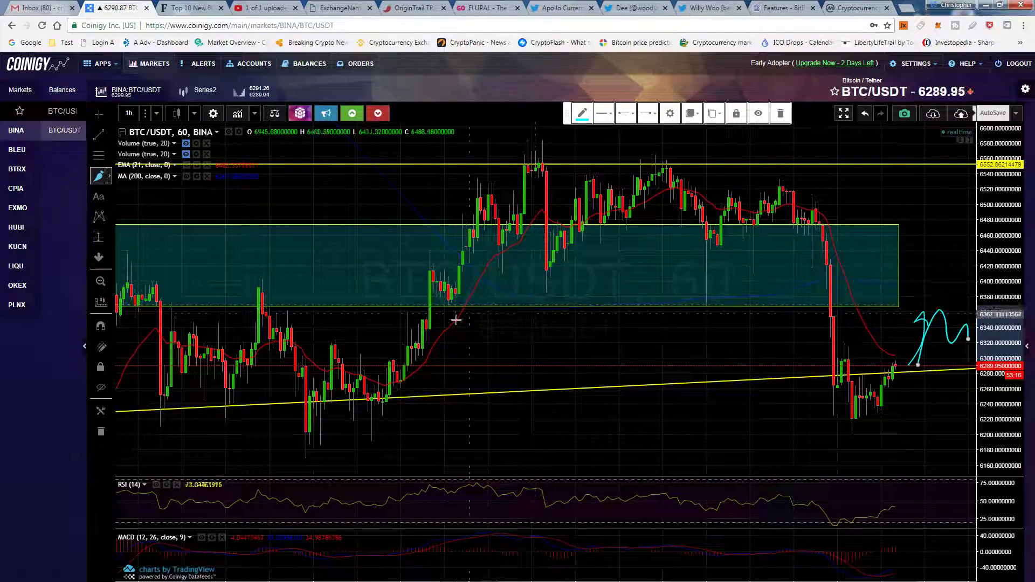
Step: Remove all drawings from the BTC/USDT chart and set its candle interval to 4 hours
click(104, 435)
click(156, 113)
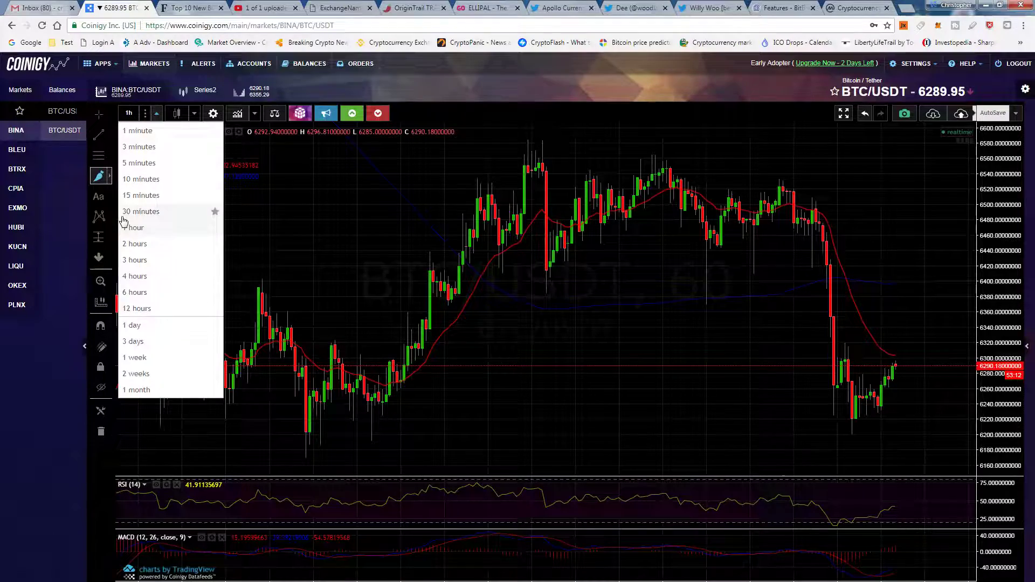
click(136, 276)
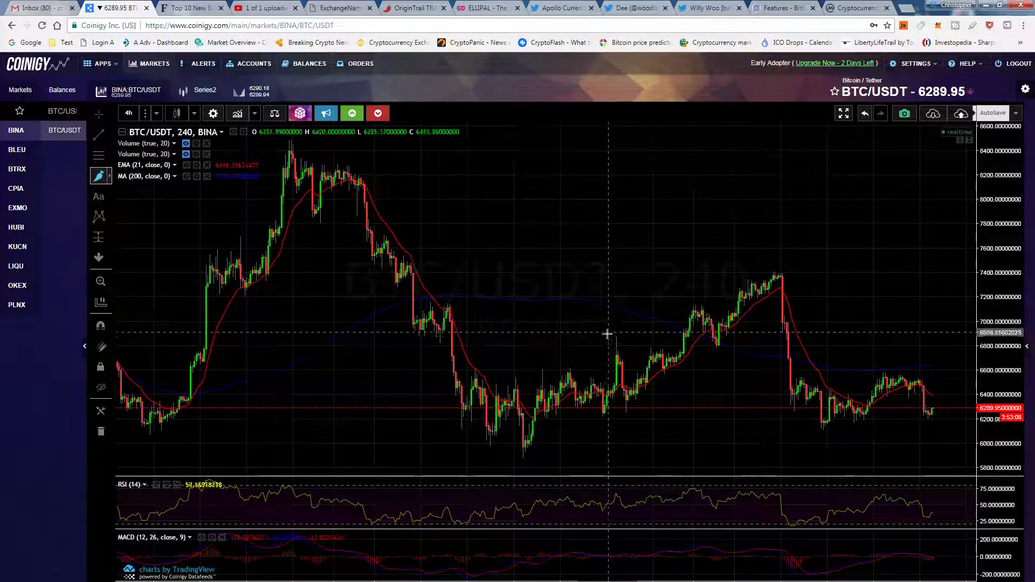
Step: Draw two horizontal resistance lines at about 7456.85 and 7657.34, along the swing highs of the earlier decline
scroll(438, 372, down, 3)
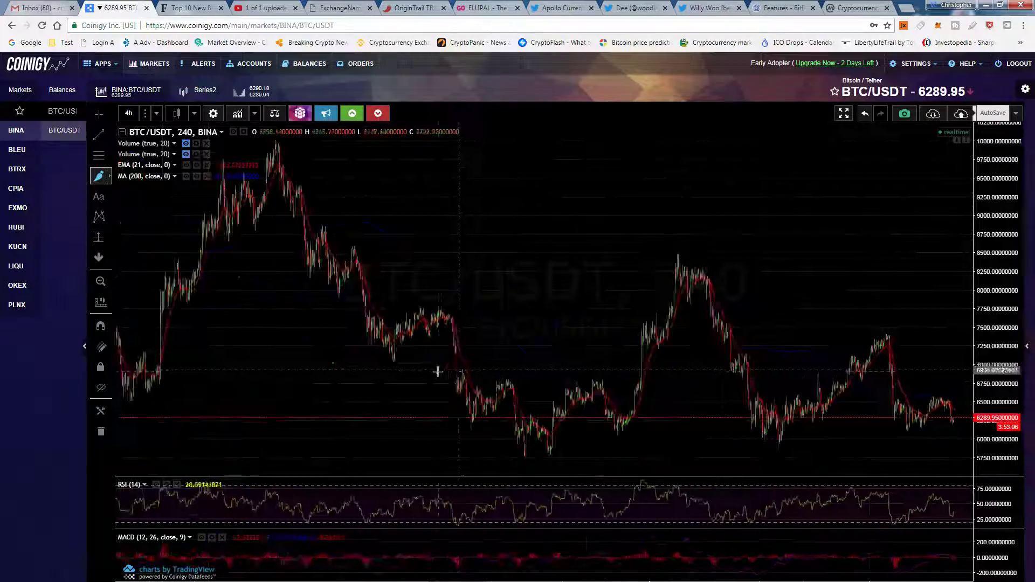
scroll(473, 370, down, 4)
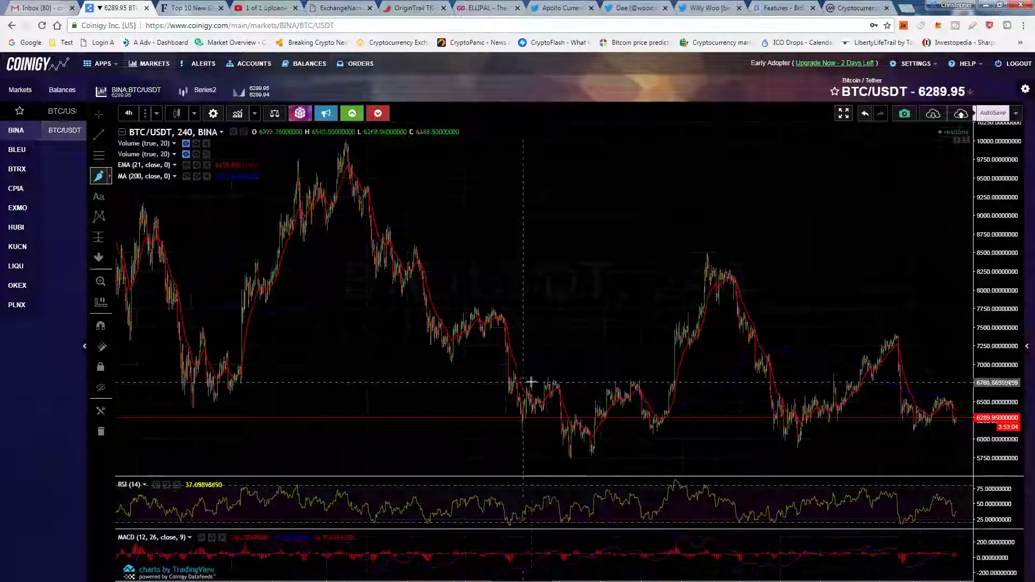
scroll(531, 382, up, 5)
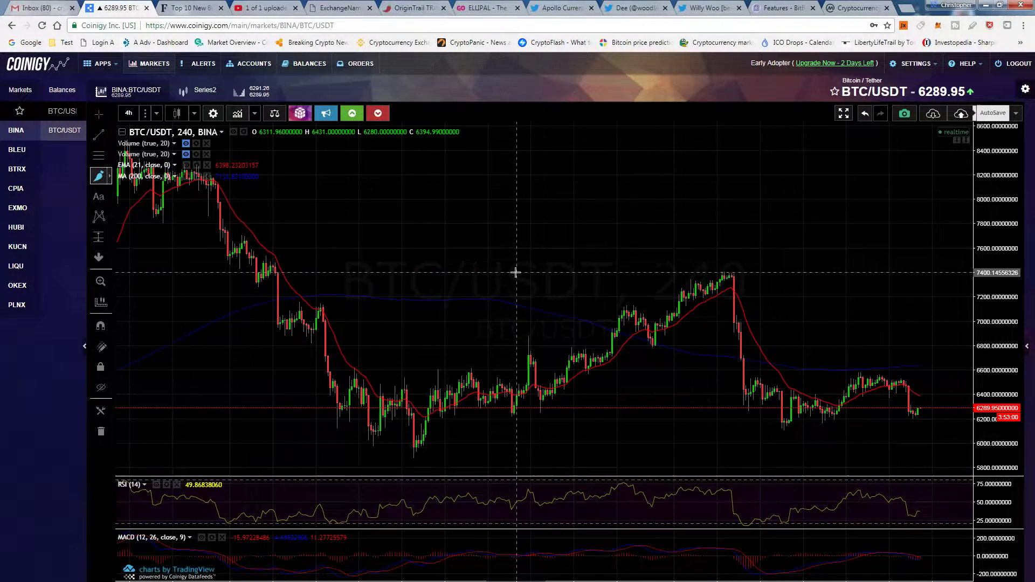
scroll(728, 279, up, 2)
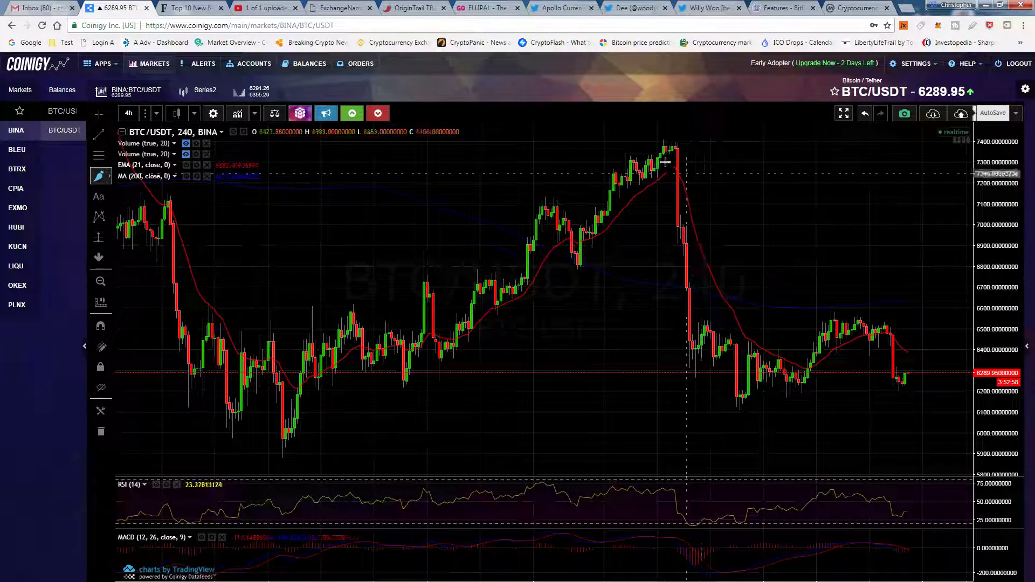
scroll(674, 262, down, 1)
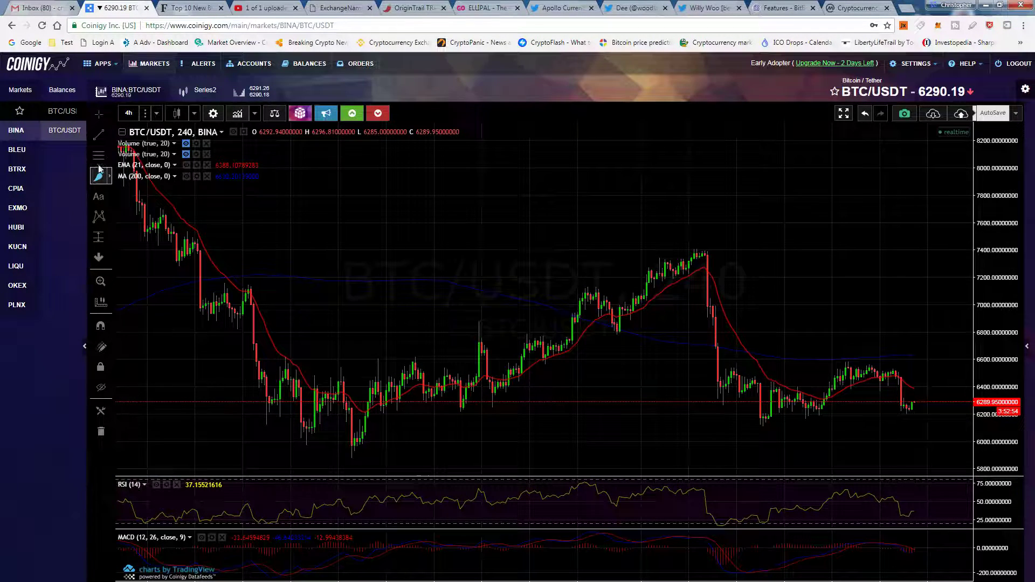
click(199, 244)
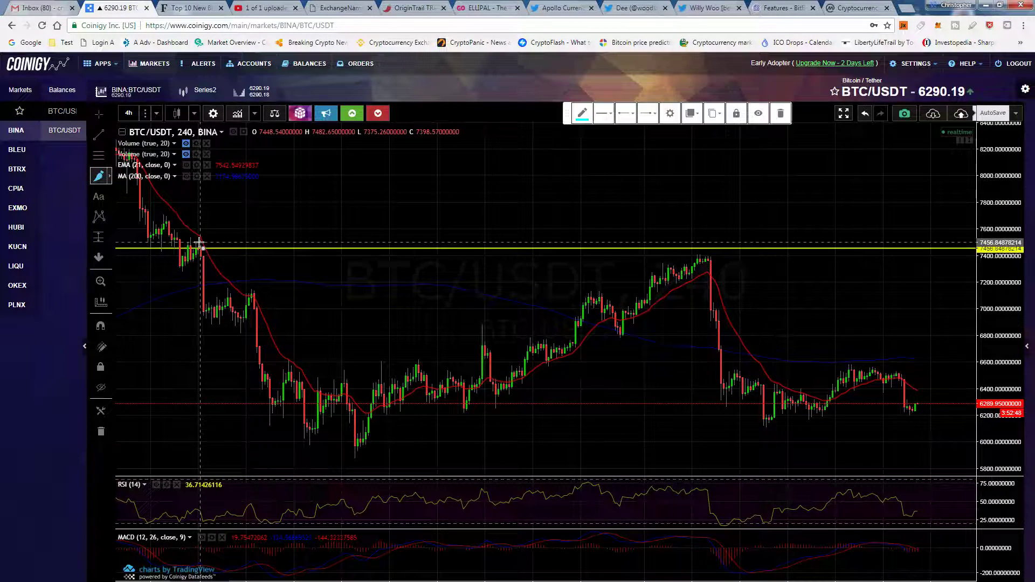
click(166, 221)
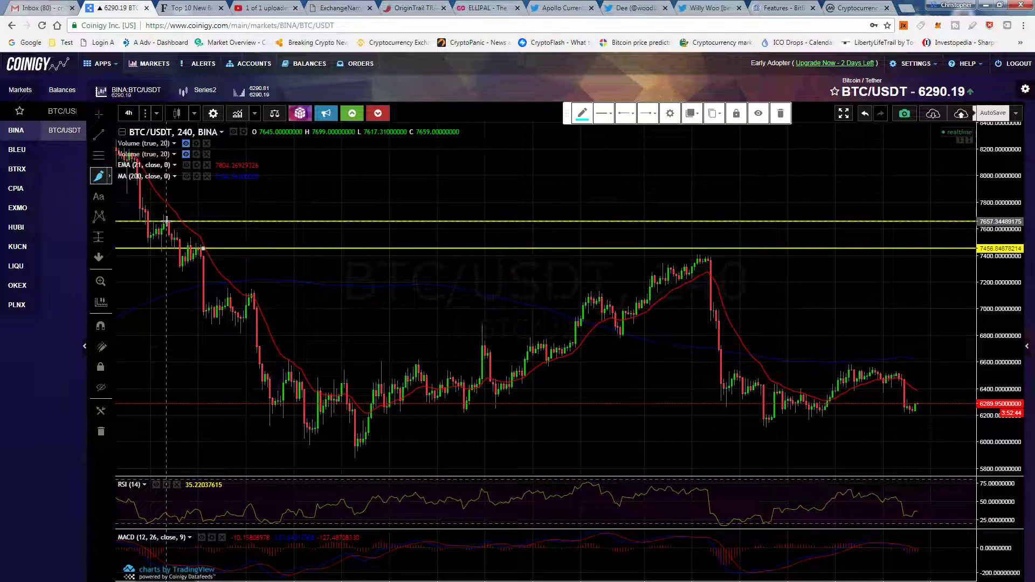
Step: Add a third horizontal resistance line at about 7112.99, along the next lower swing highs of the decline
scroll(206, 222, down, 2)
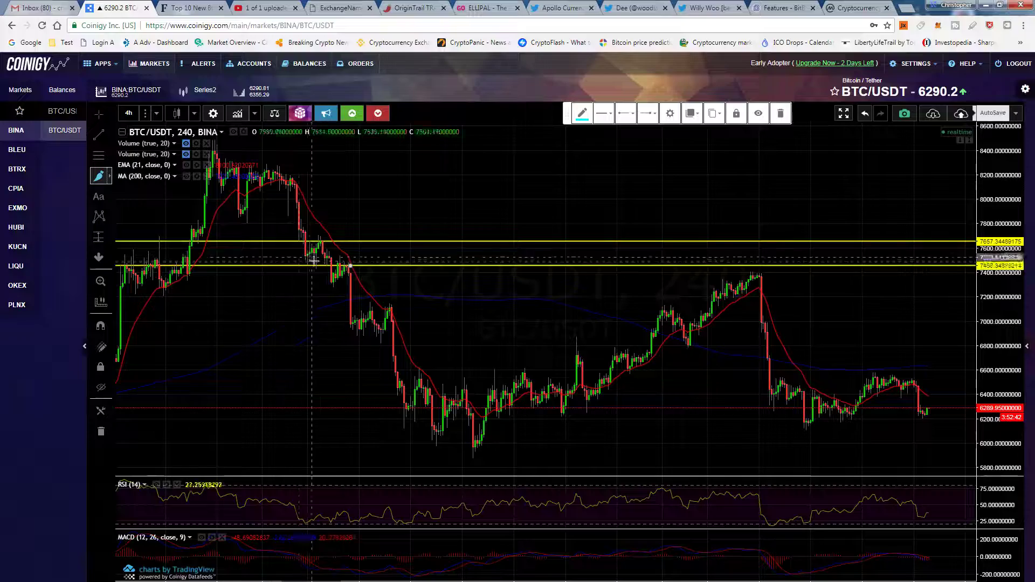
scroll(313, 268, down, 3)
scroll(313, 268, down, 2)
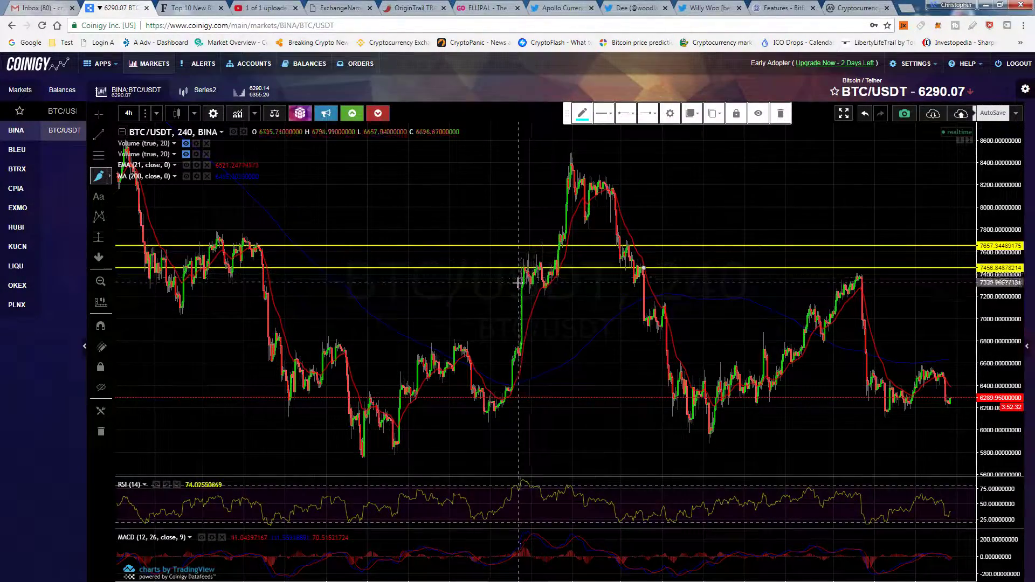
scroll(482, 278, down, 2)
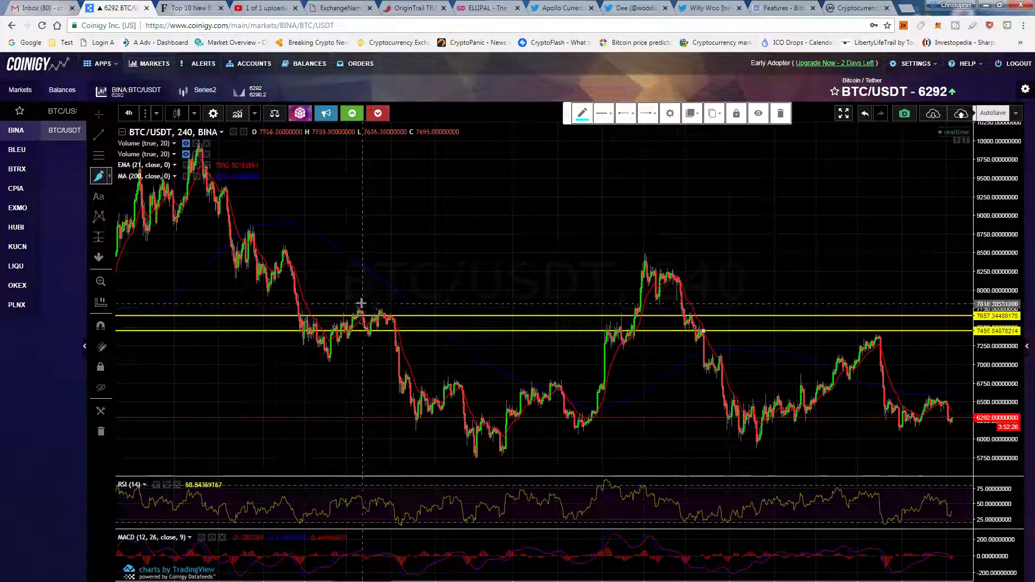
scroll(353, 324, up, 1)
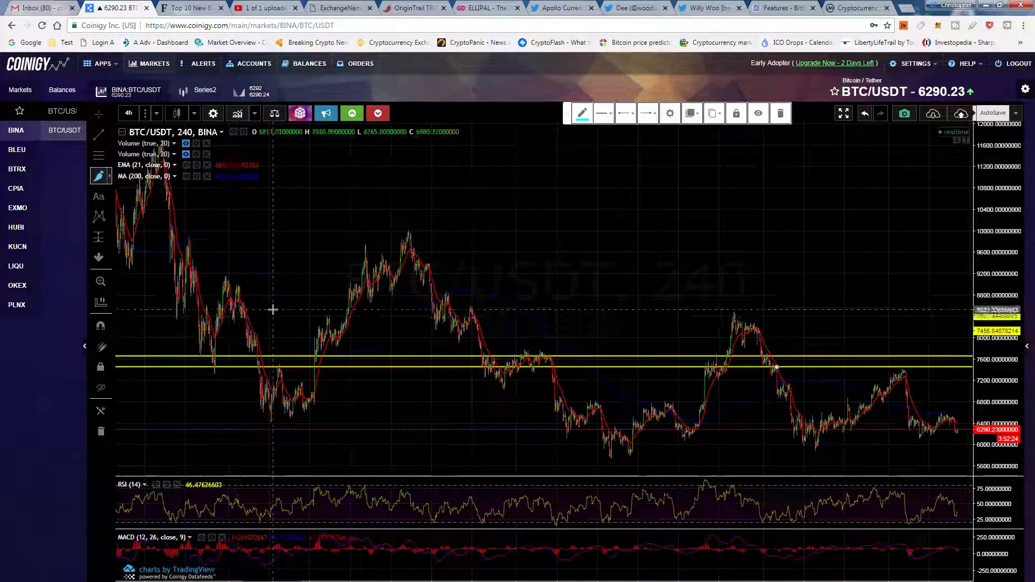
scroll(486, 388, up, 1)
scroll(410, 360, up, 1)
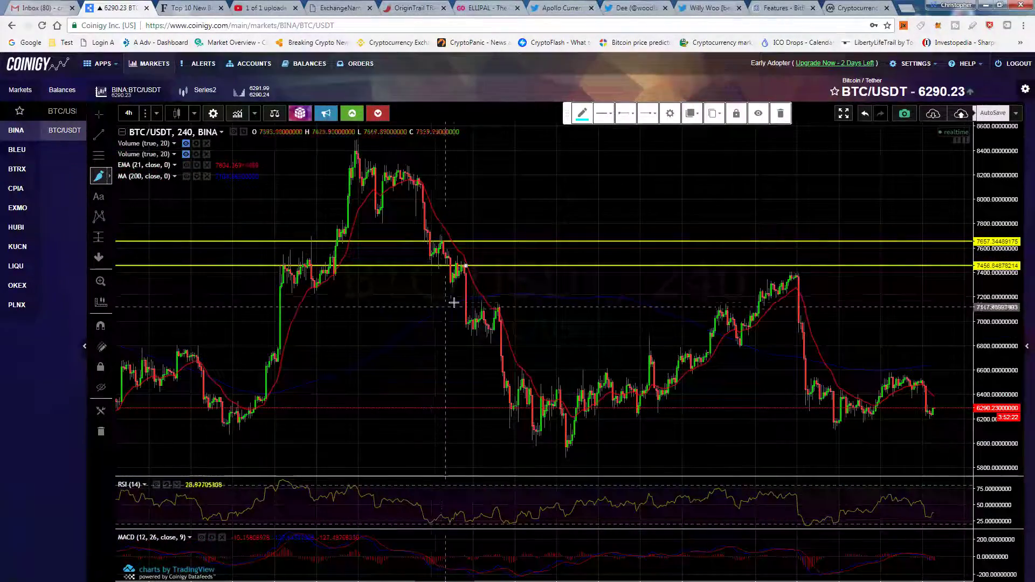
click(475, 307)
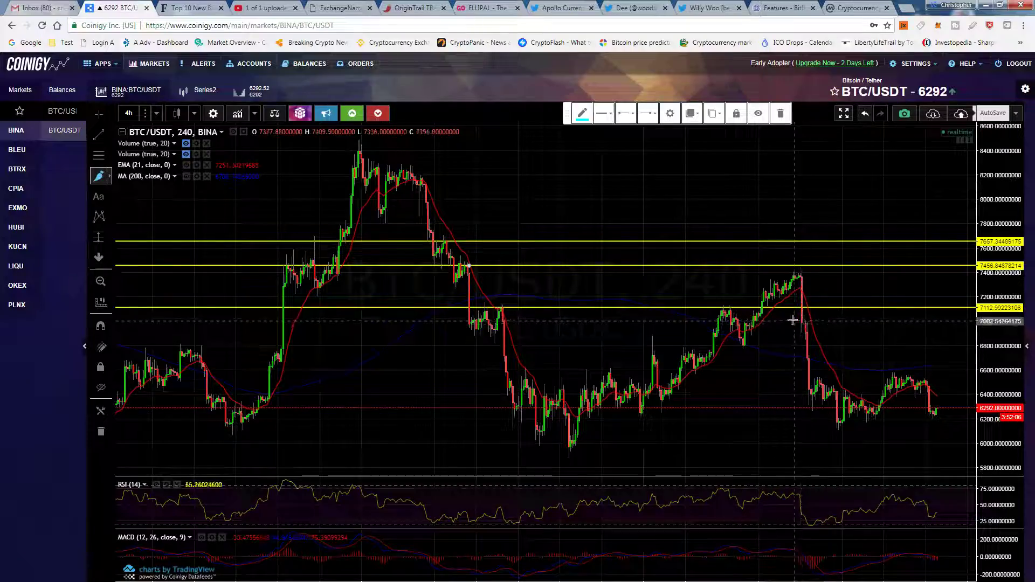
Step: Draw a rising trendline along the highs of the recent range, from about 6489.14 after the sharp drop to about 6585.82
scroll(824, 330, up, 2)
scroll(762, 323, up, 4)
scroll(712, 307, down, 3)
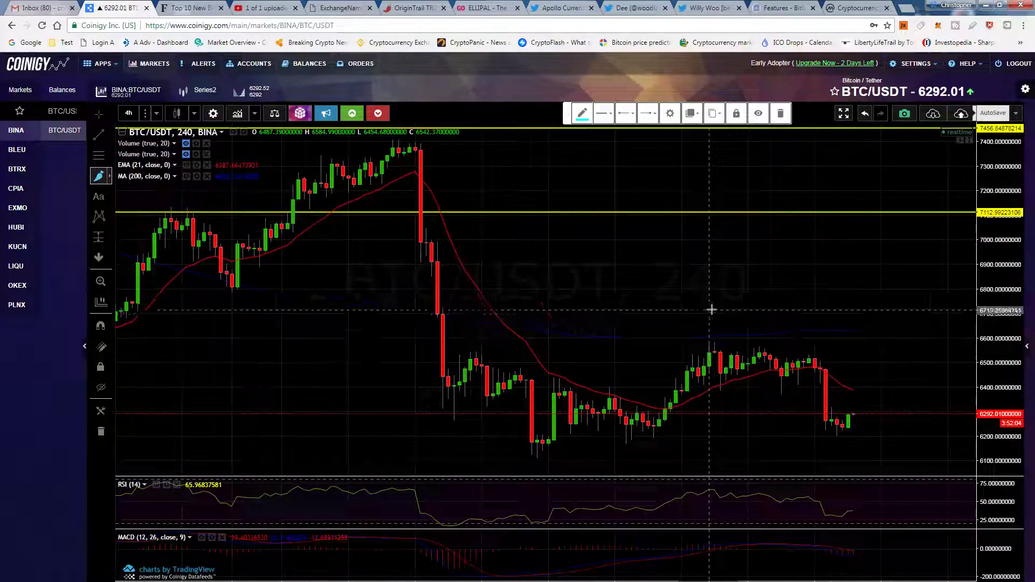
scroll(638, 250, down, 2)
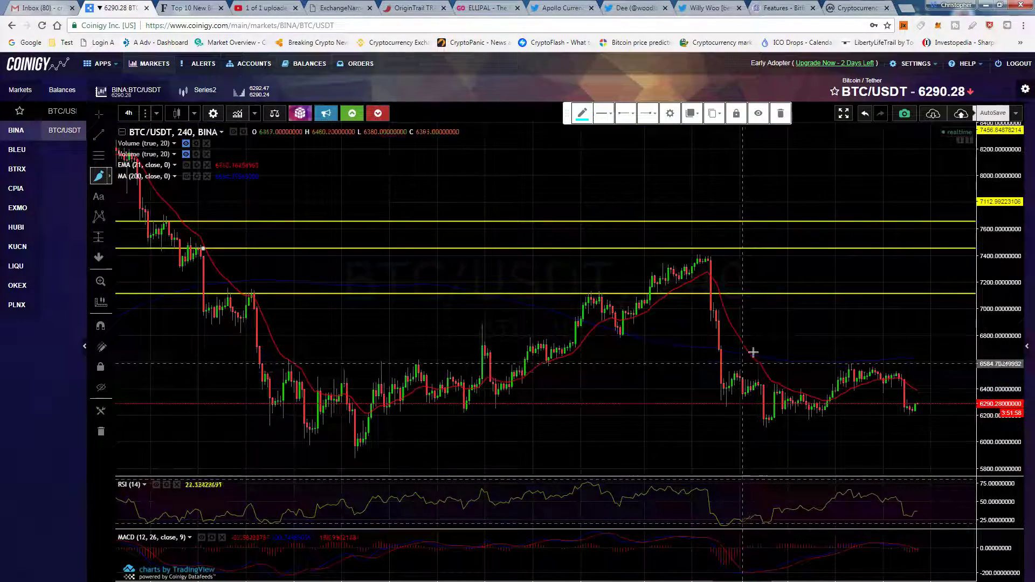
scroll(701, 335, up, 1)
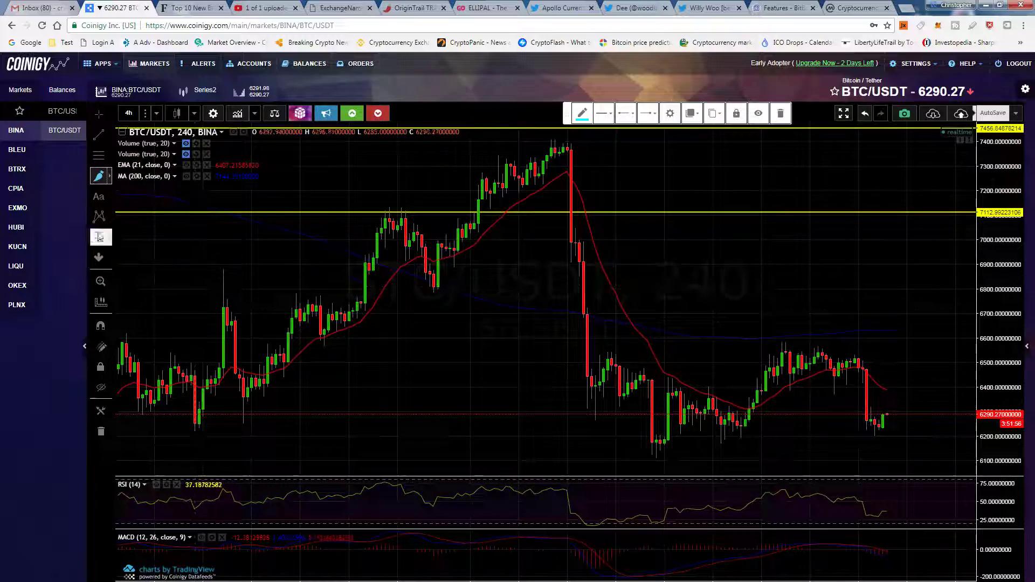
click(98, 135)
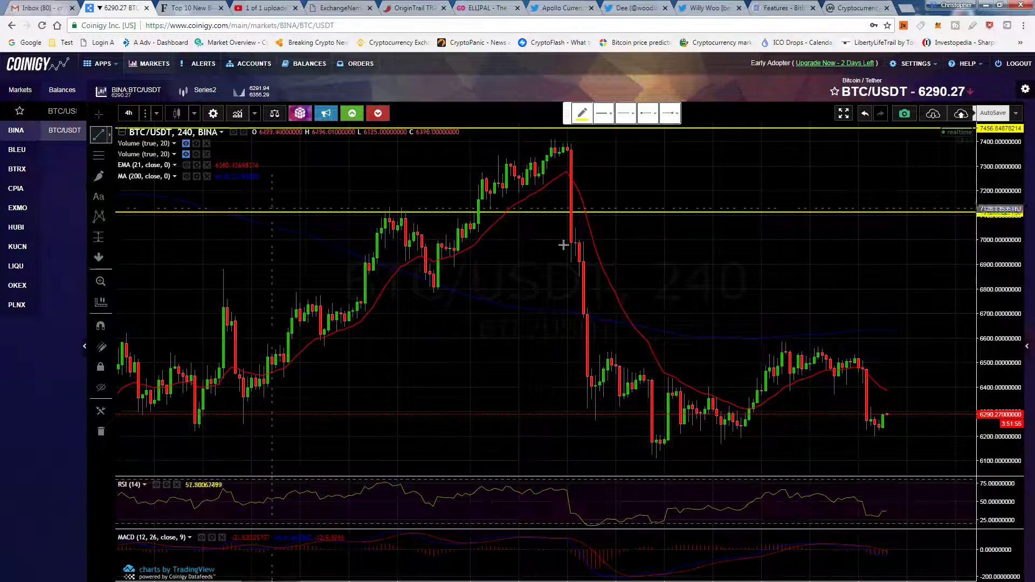
click(587, 365)
click(947, 341)
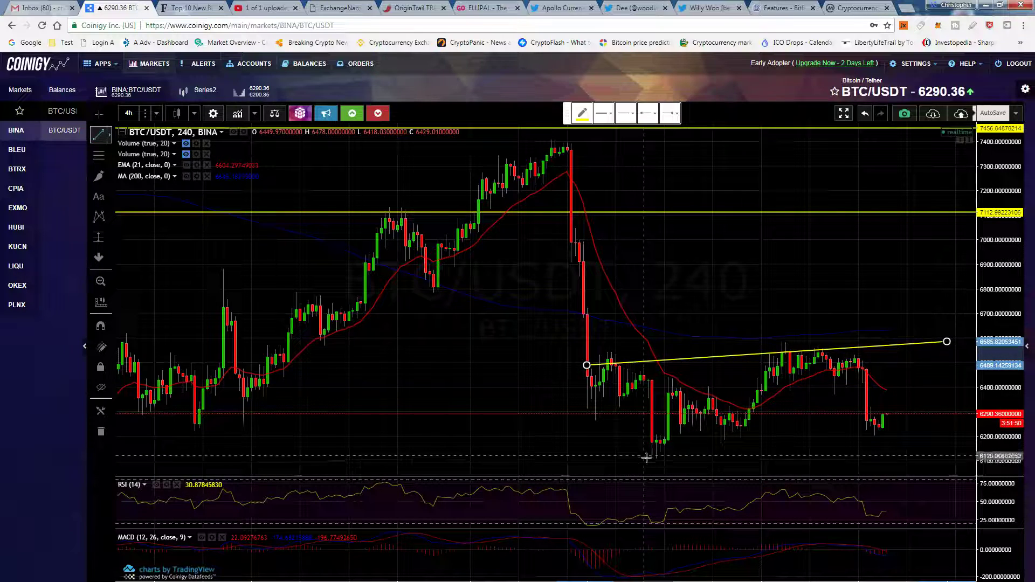
Step: Draw a rising trendline under the recent range's lows and shift it up to run from about 6139.78 to 6245.25
click(619, 456)
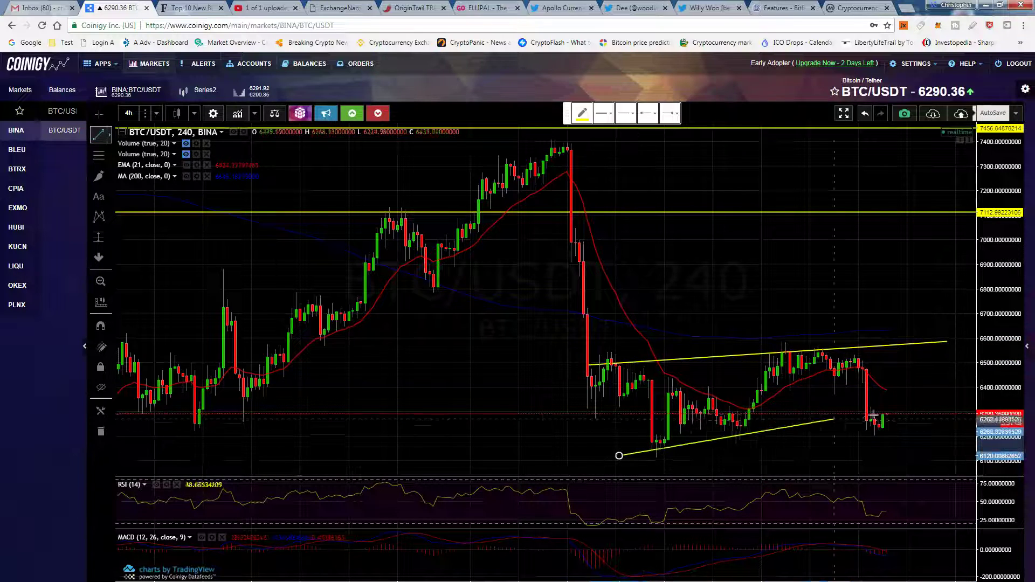
click(967, 430)
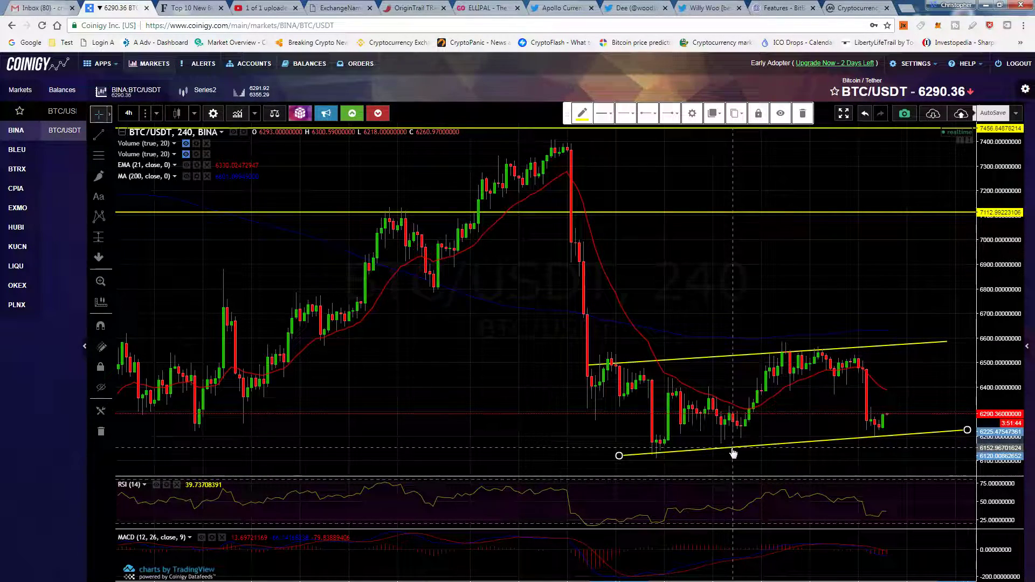
drag(733, 448, 722, 443)
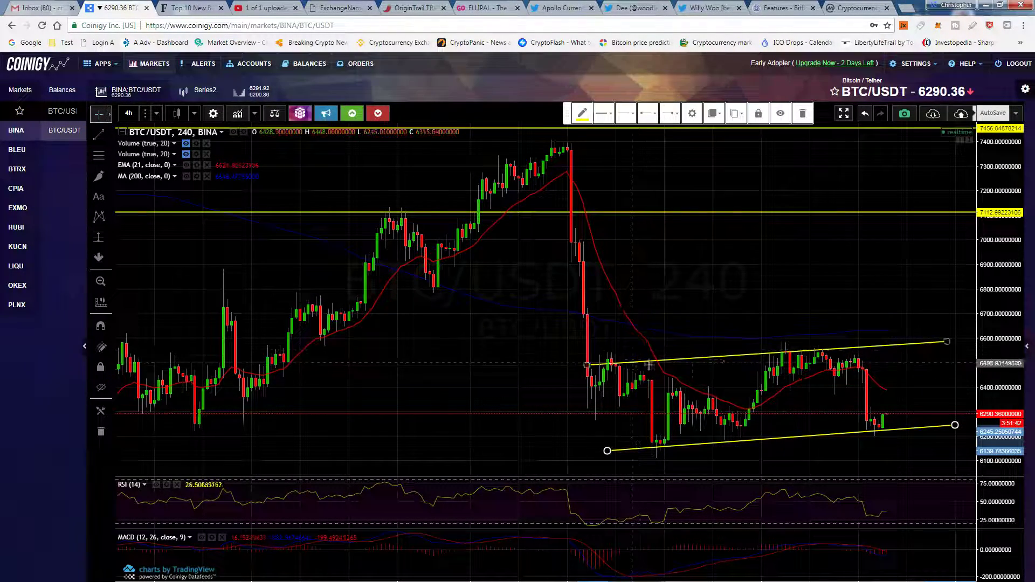
scroll(833, 383, up, 4)
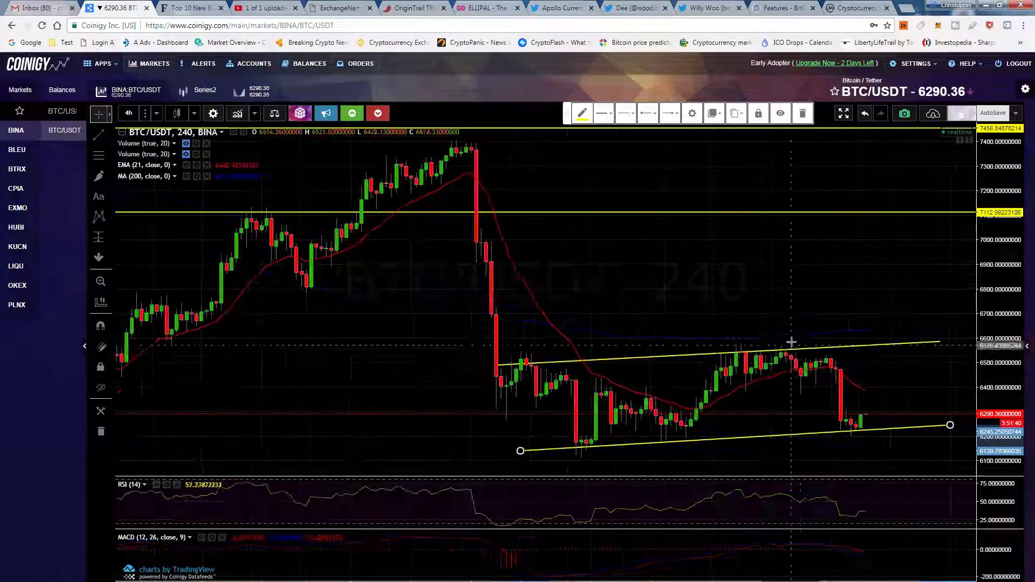